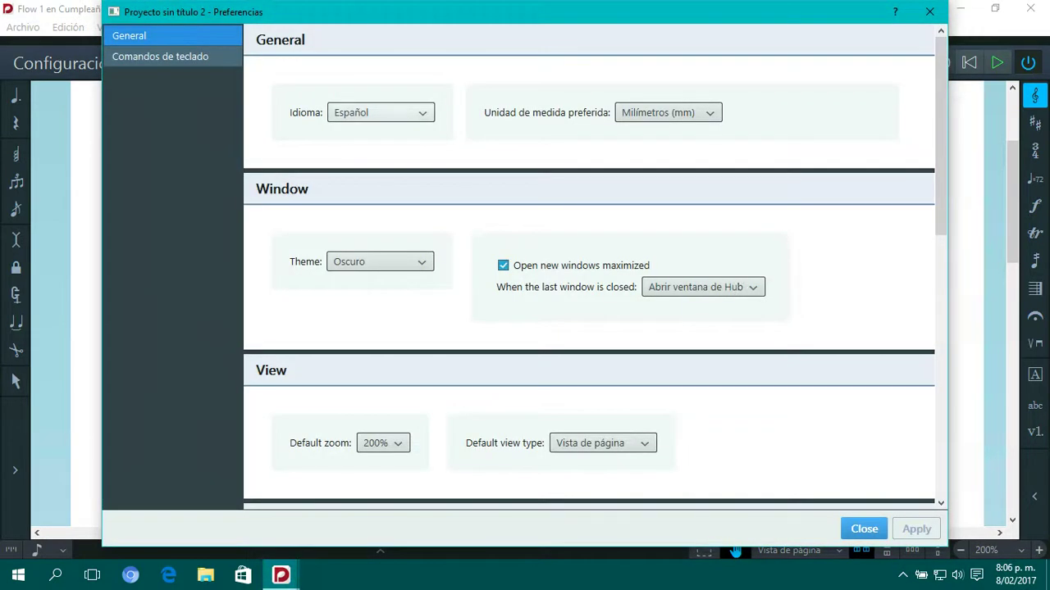
Set the preferences language to Inglés and the preferred unit of measurement to Puntos (pt)
left_click(381, 113)
left_click(380, 137)
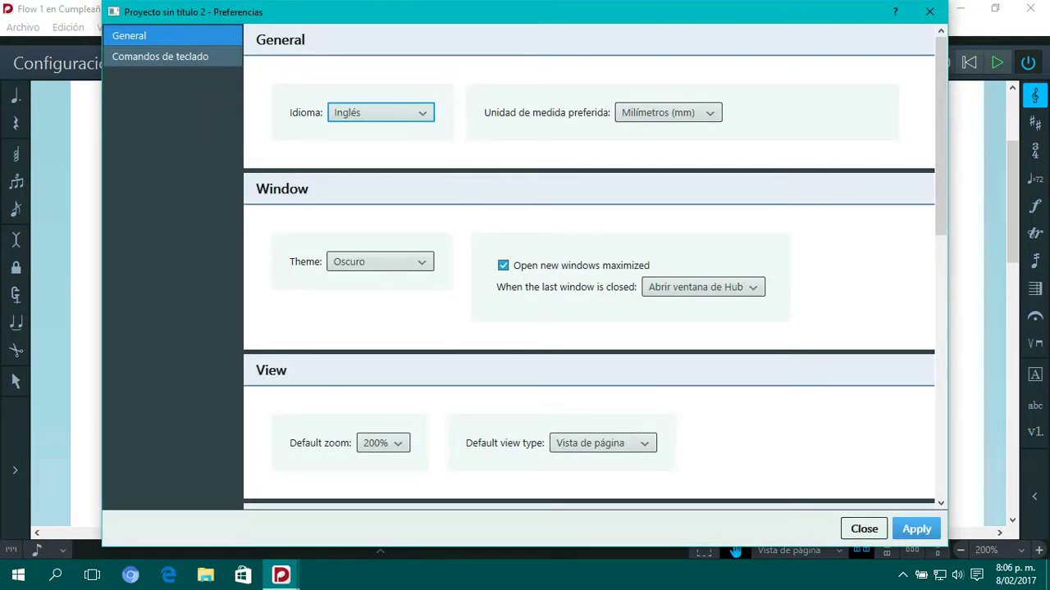
left_click(667, 112)
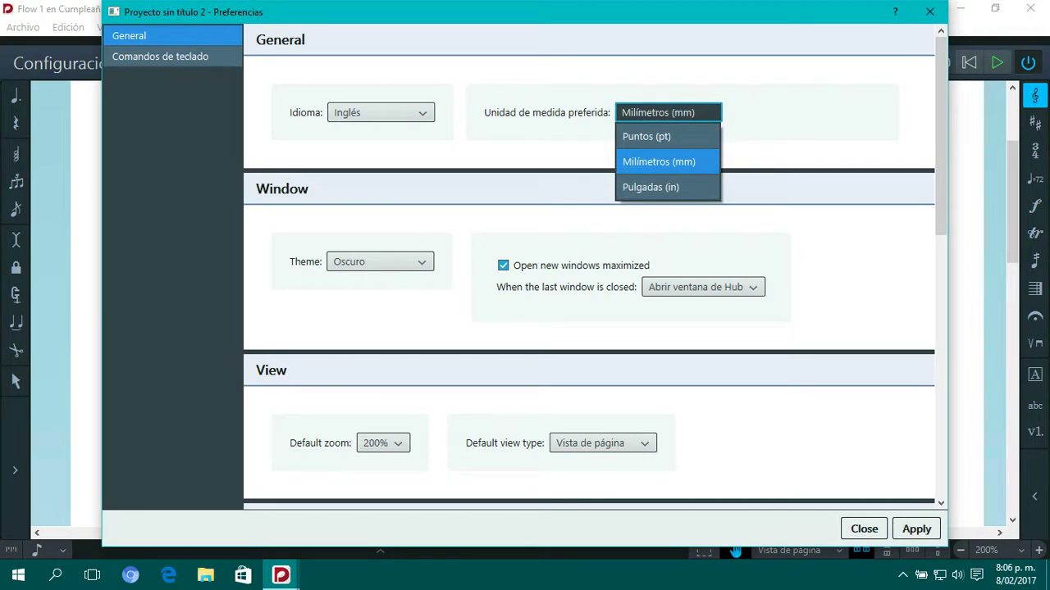
left_click(646, 136)
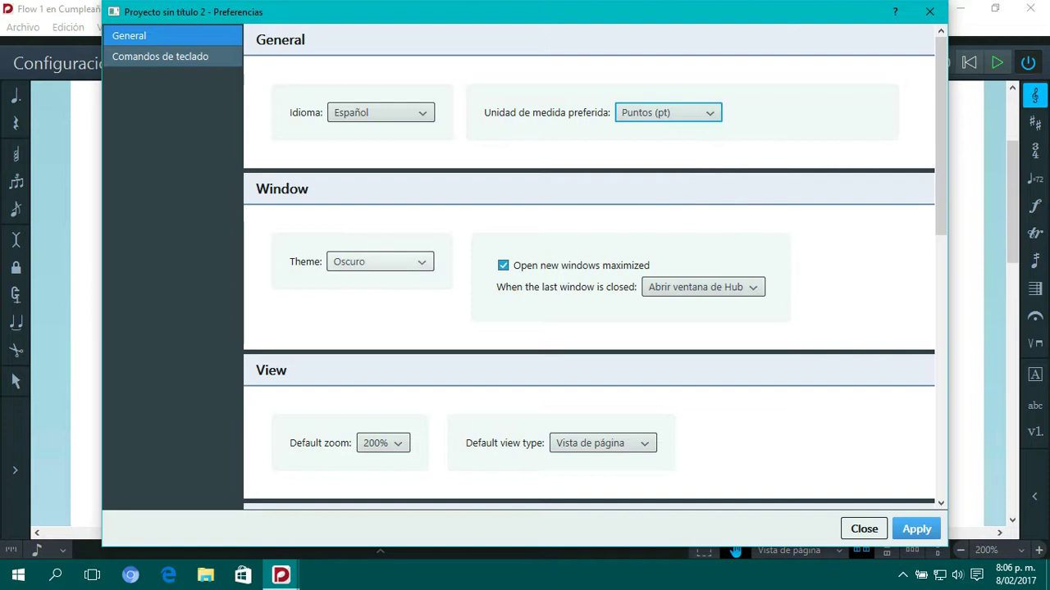
Set the window theme to Claro and the action when the last window is closed to Abrir ventana de documento vacío
left_click(380, 262)
left_click(345, 311)
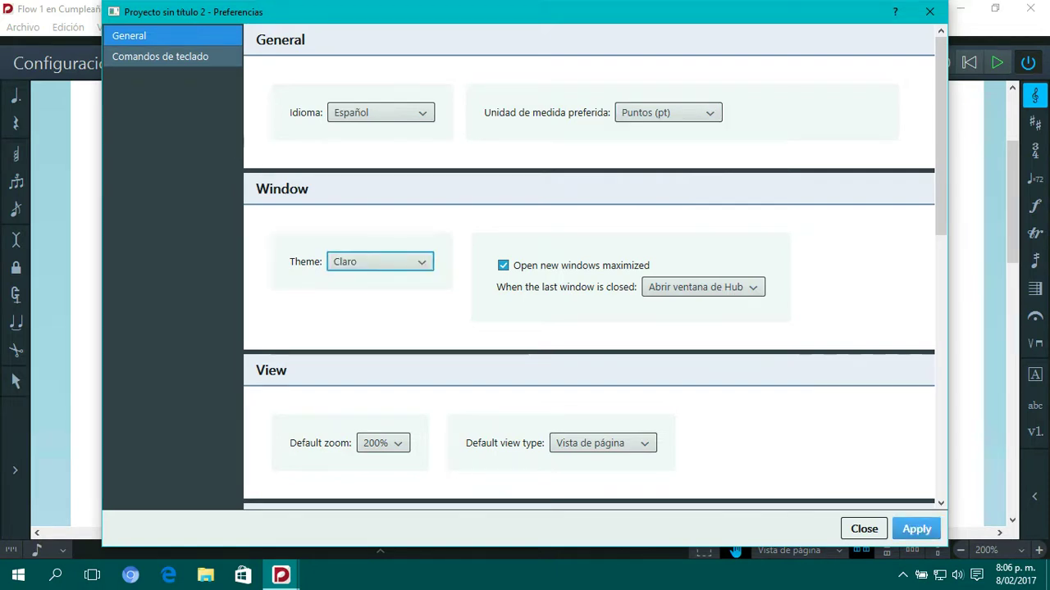
scroll(346, 310, "down", 1)
left_click(703, 240)
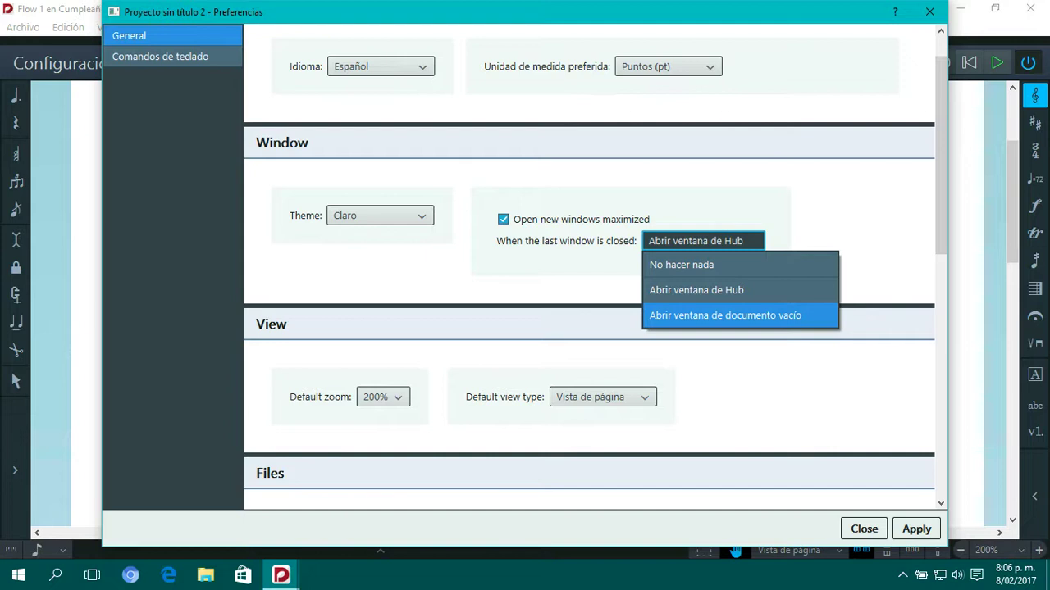
left_click(725, 315)
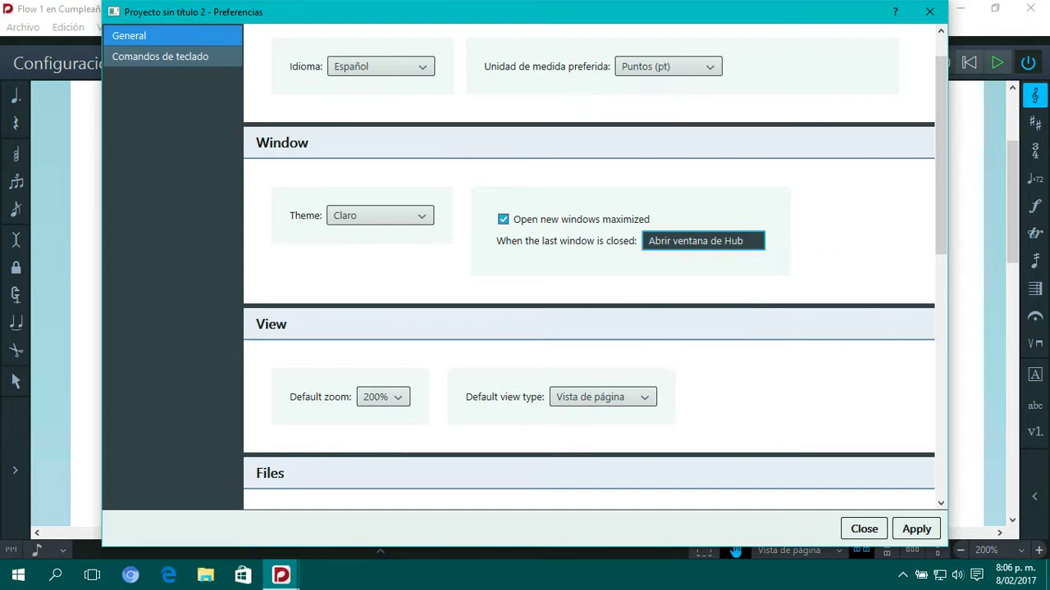
Set the default zoom to Anchura de página and the default view type to Vista de galera
scroll(725, 315, "down", 3)
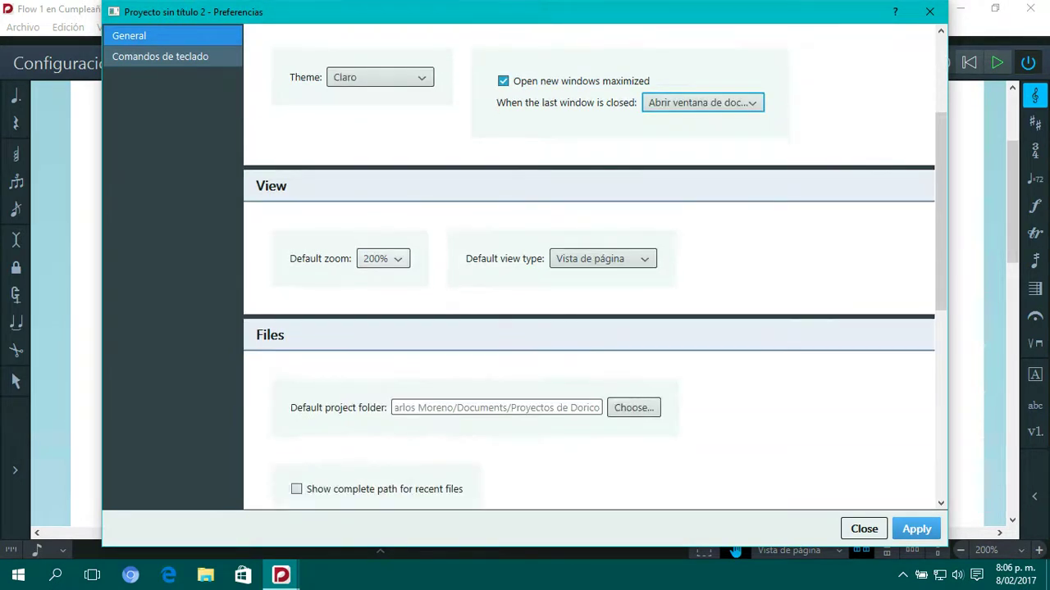
left_click(383, 259)
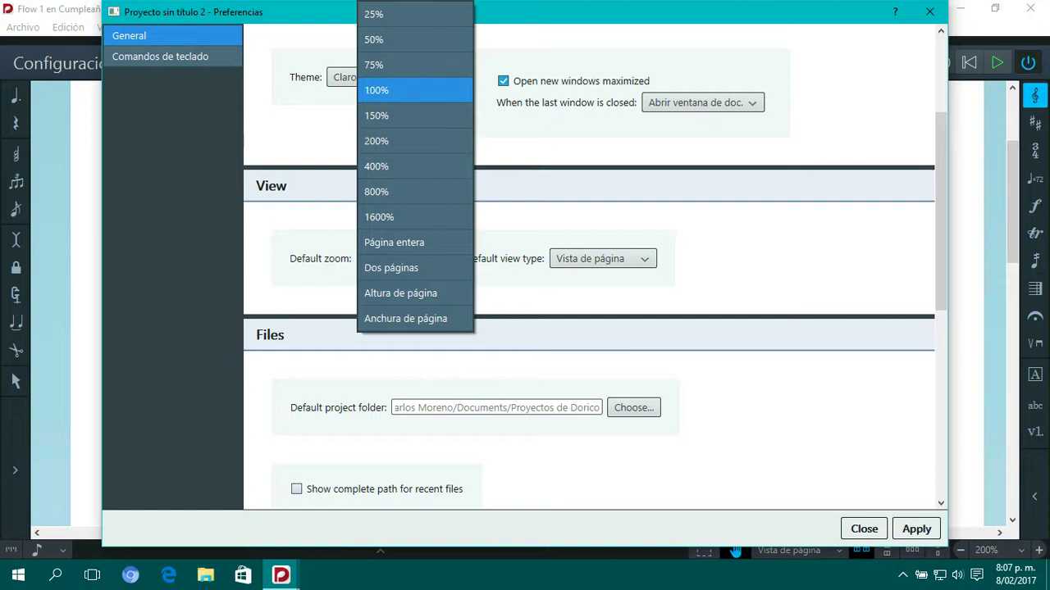
key("Return")
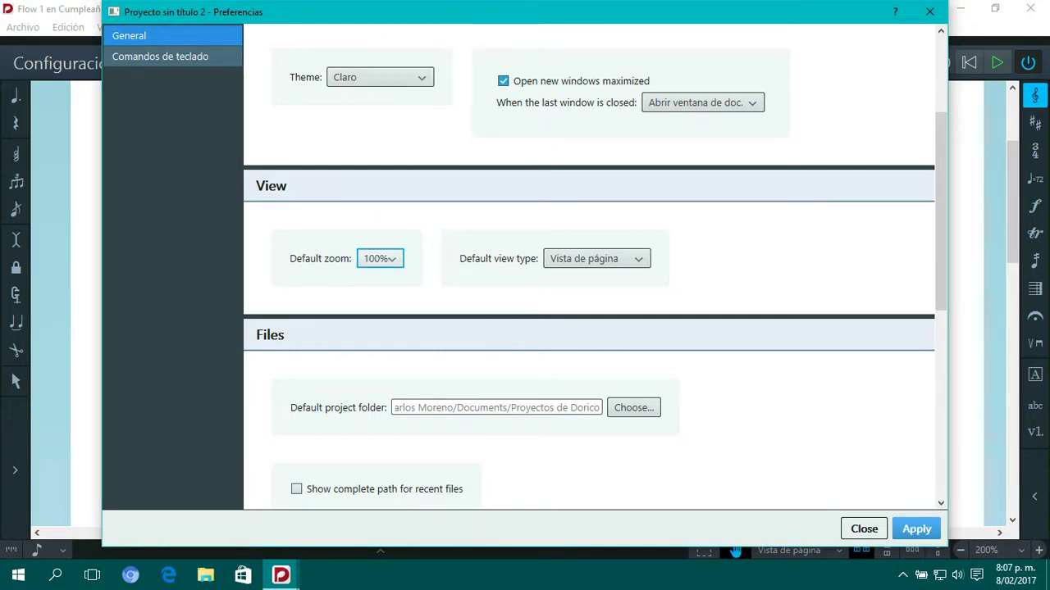
left_click(381, 259)
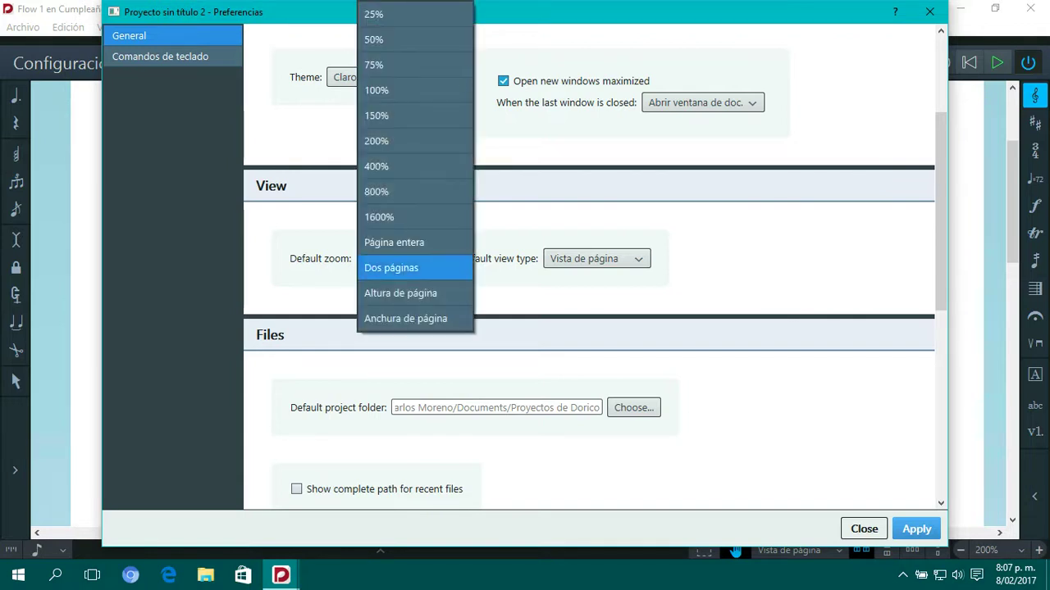
key("Return")
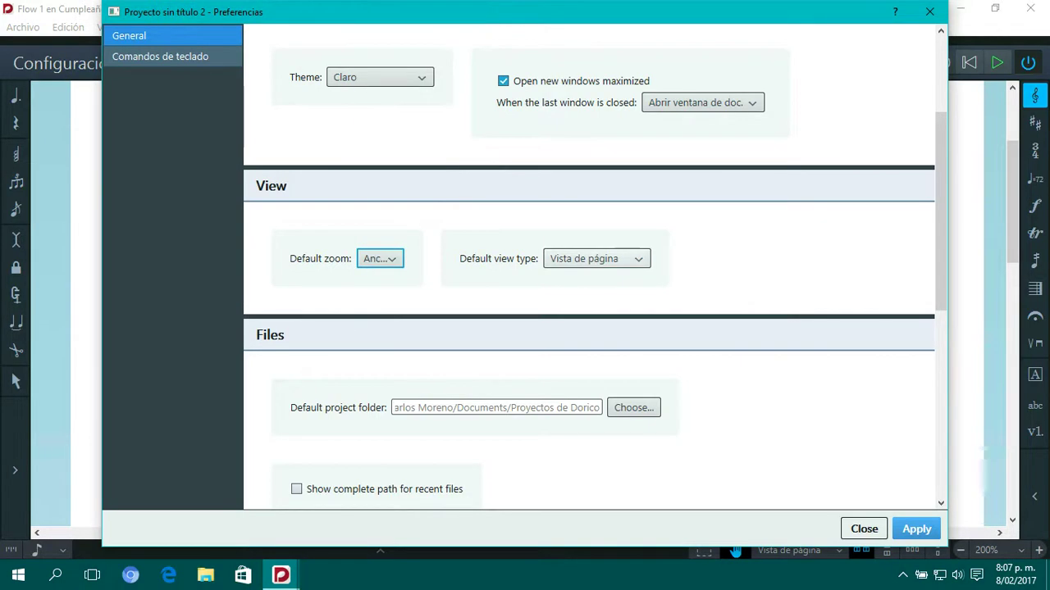
key("Tab")
key("alt+Down")
key("Down")
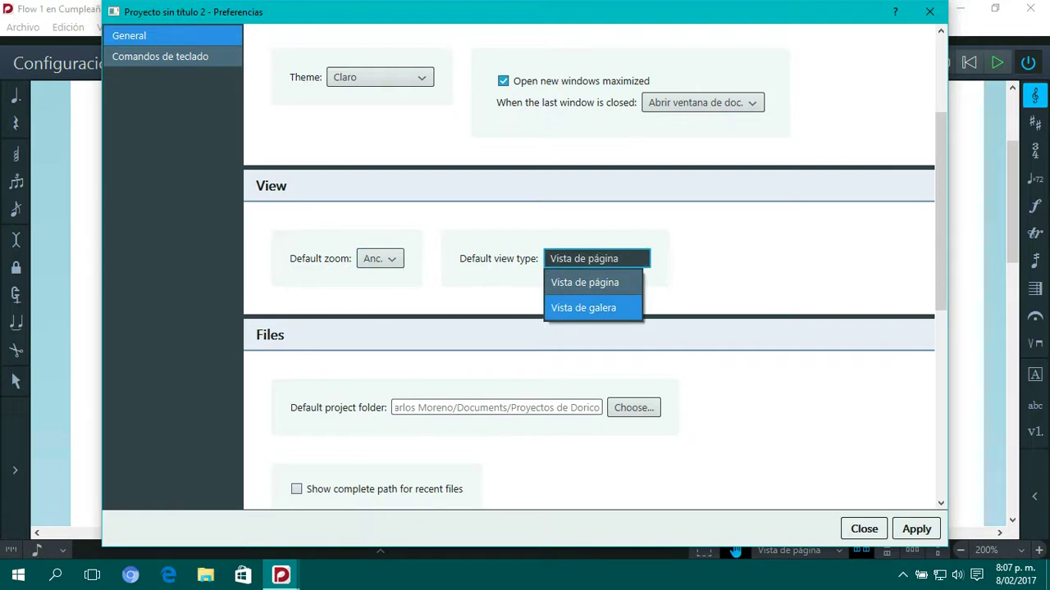
key("Return")
Enable showing the complete path for recent files in the Files preferences
scroll(589, 270, "down", 3)
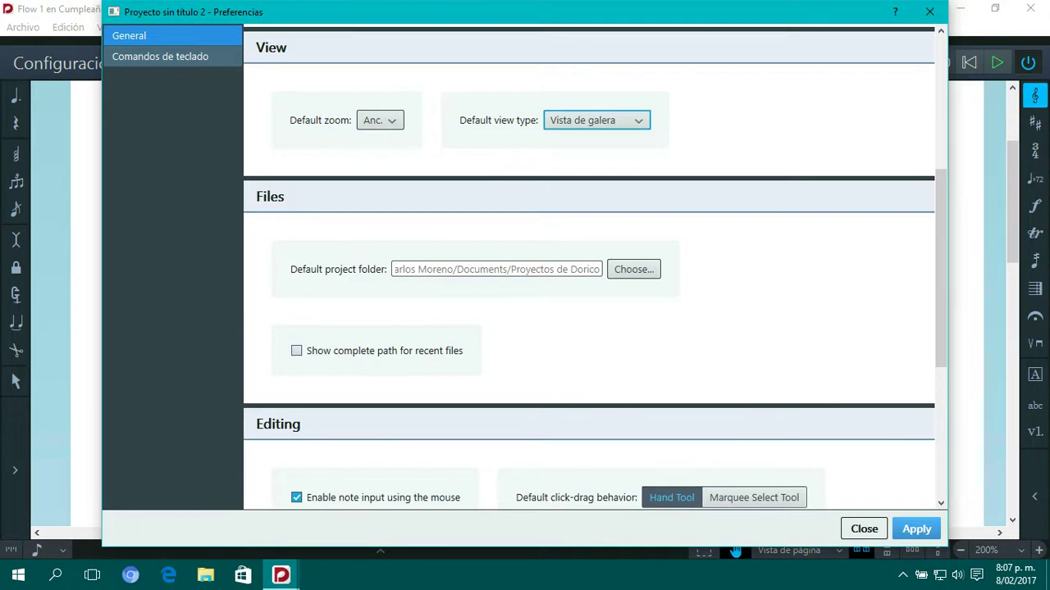
scroll(589, 271, "down", 2)
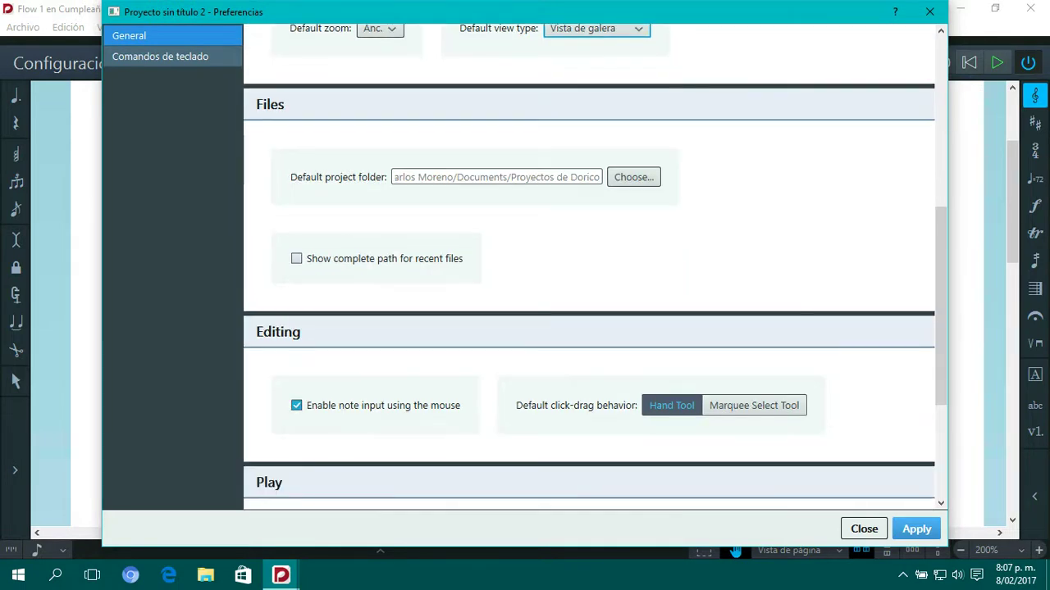
left_click(296, 258)
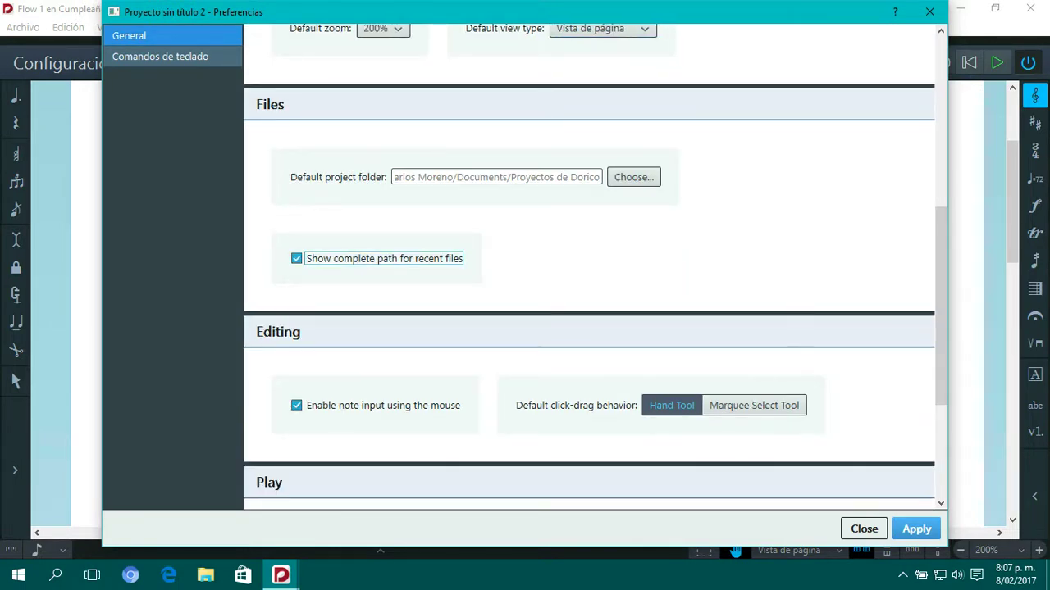
Open the audio device setup from the Play preferences and view the ASIO driver's control panel, leaving it without changes
scroll(589, 271, "up", 1)
scroll(589, 271, "down", 2)
scroll(589, 271, "up", 2)
scroll(589, 270, "down", 7)
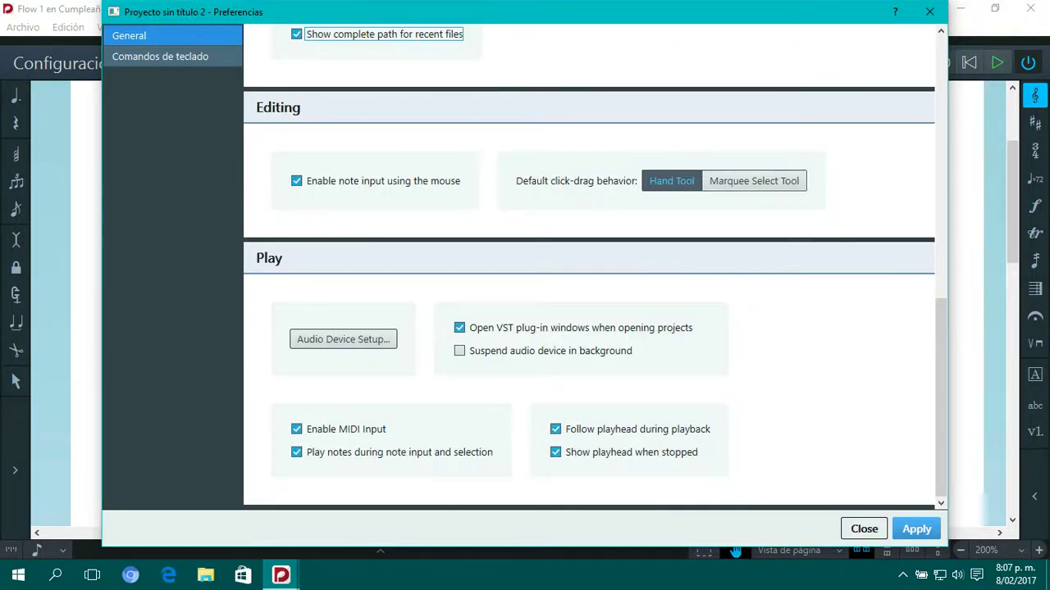
left_click(343, 338)
left_click(498, 227)
left_click(548, 251)
left_click(628, 227)
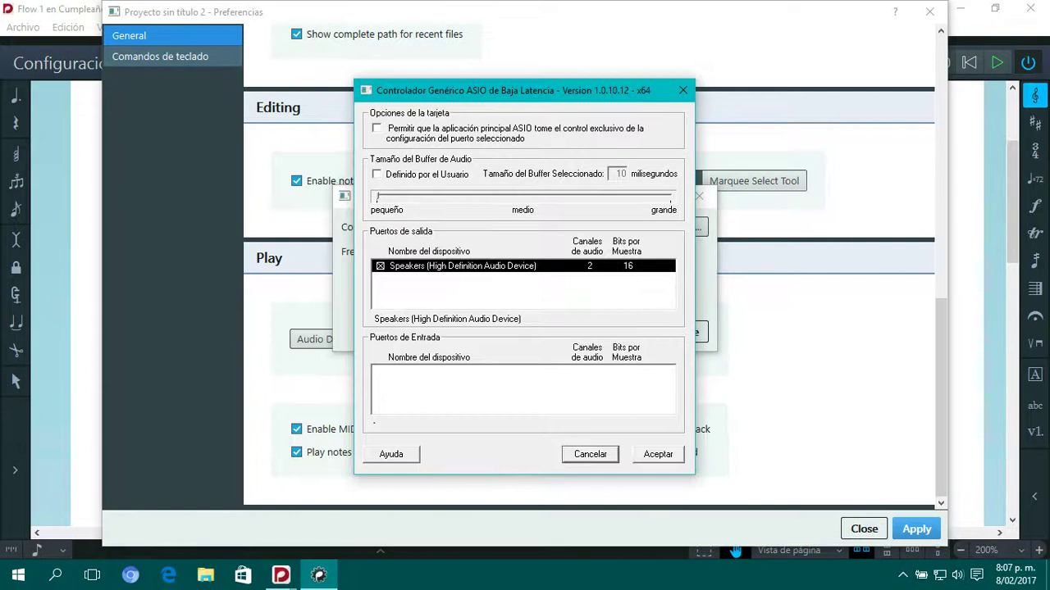
key("Escape")
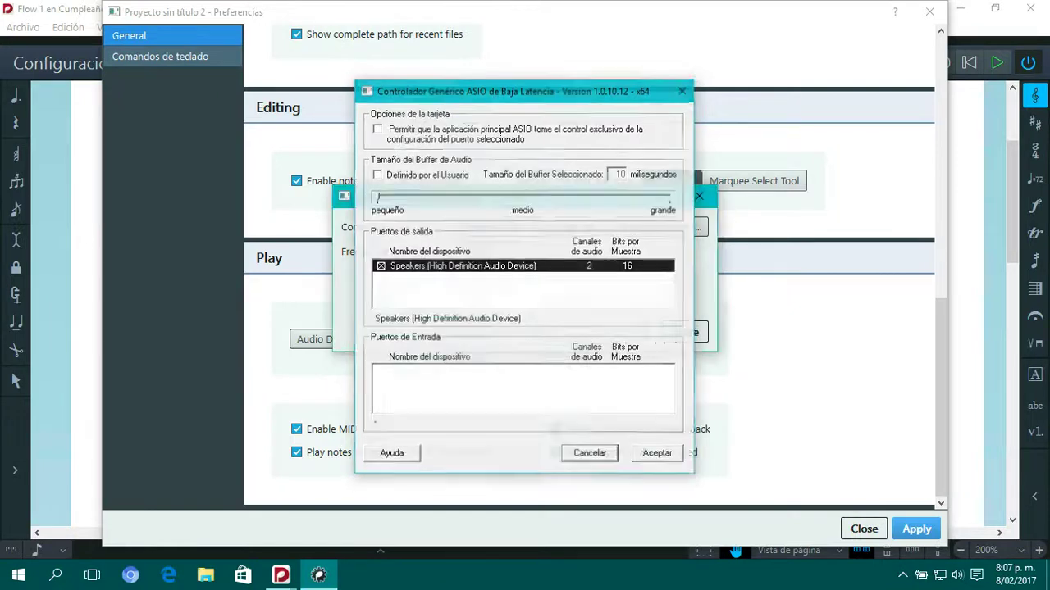
Select a sample rate of 44100 for the audio device and close the device setup
left_click(481, 252)
left_click(481, 275)
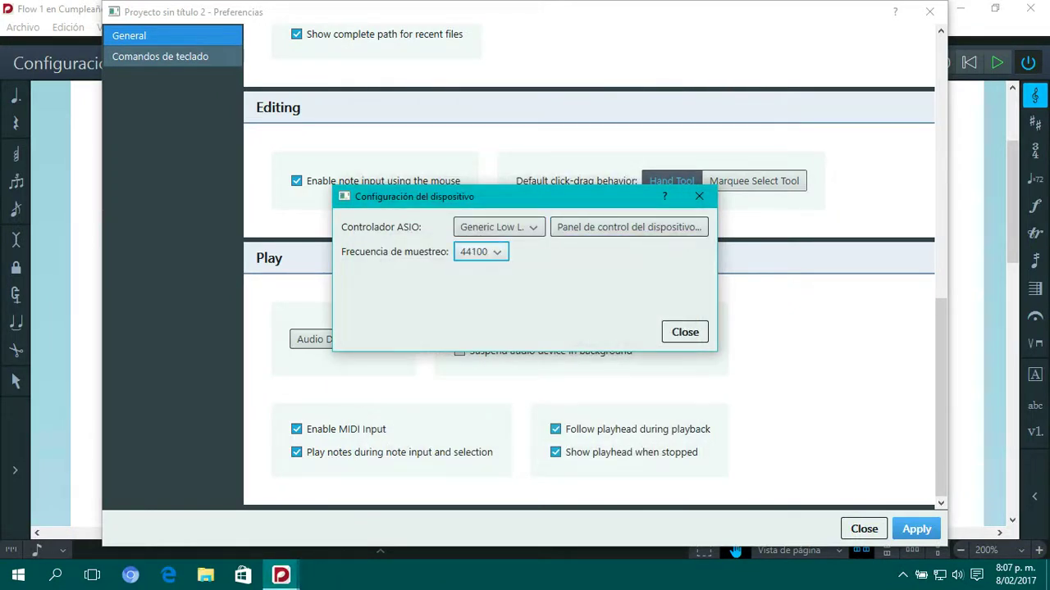
left_click(684, 332)
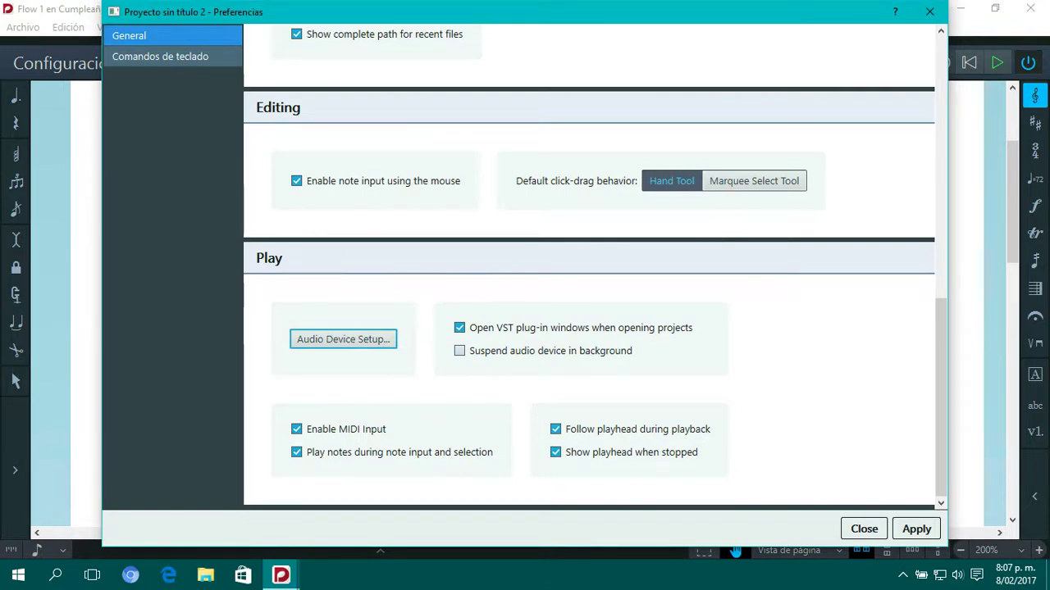
Apply the changed preferences and acknowledge the restart notice
scroll(588, 271, "up", 2)
scroll(589, 270, "down", 2)
left_click(916, 528)
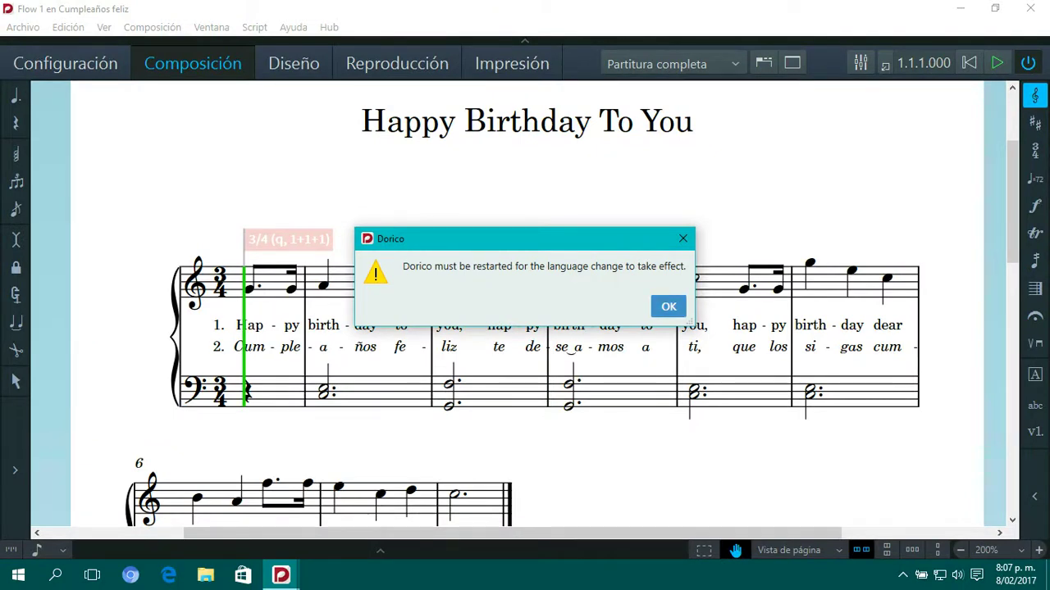
key("Return")
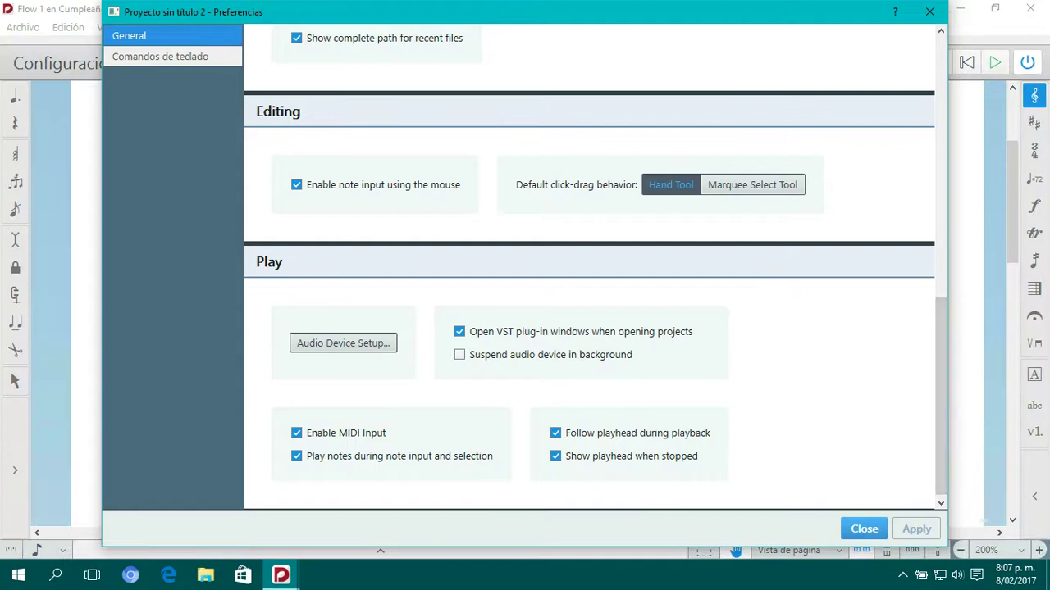
Move the preferences dialog aside to reveal the score window, close the dialog, and close the Cumpleaños feliz project window
left_click_drag(726, 17, 730, 117)
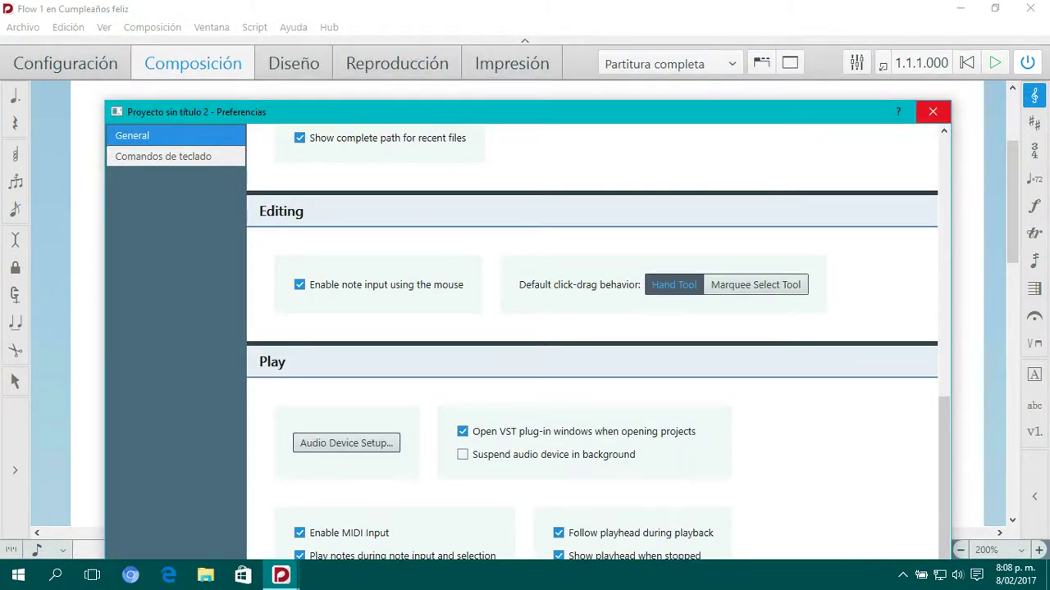
left_click(933, 112)
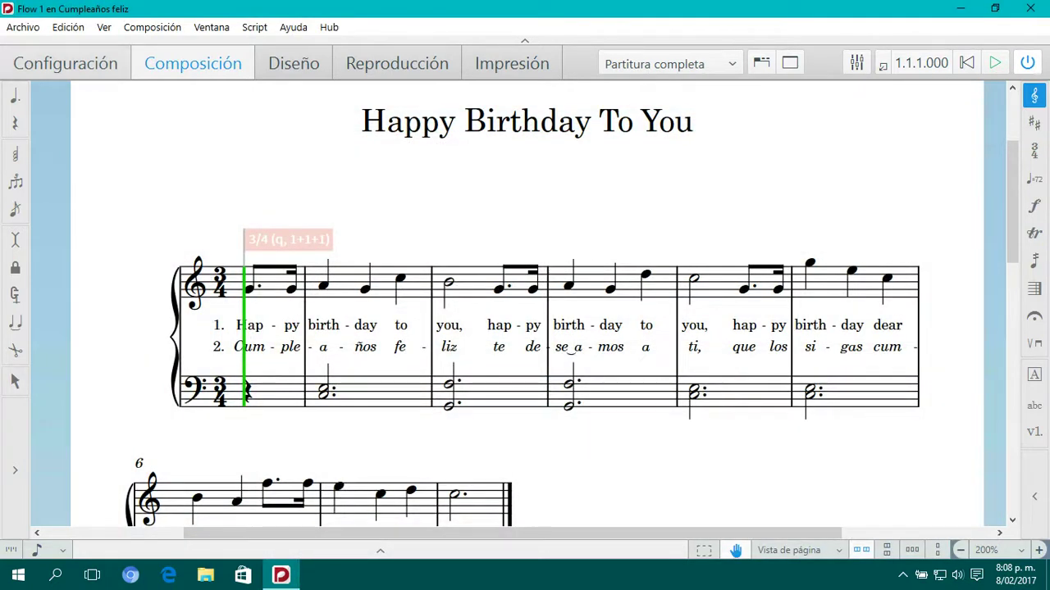
left_click(1030, 8)
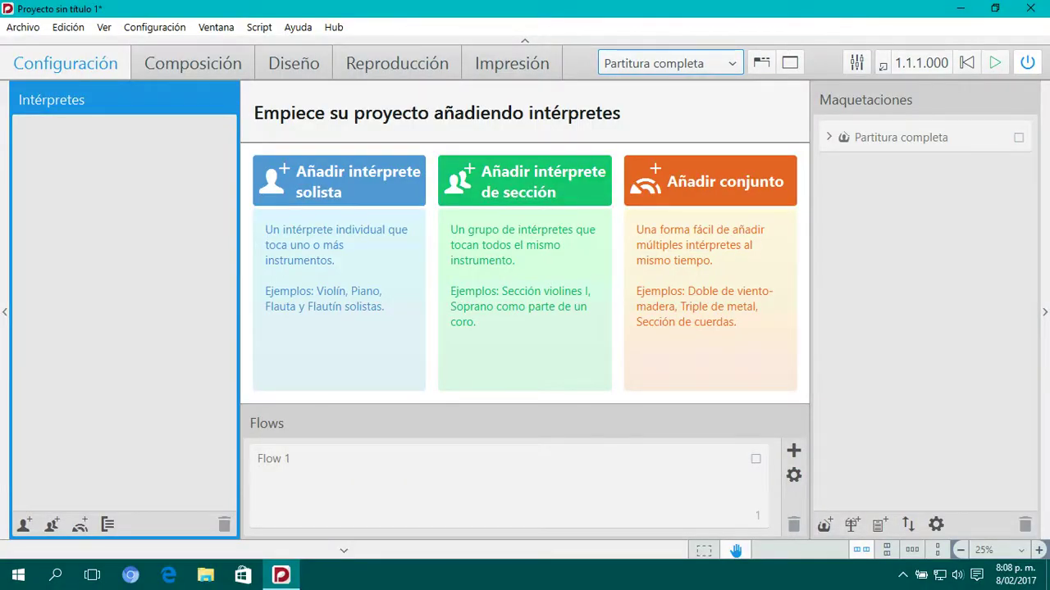
left_click(23, 27)
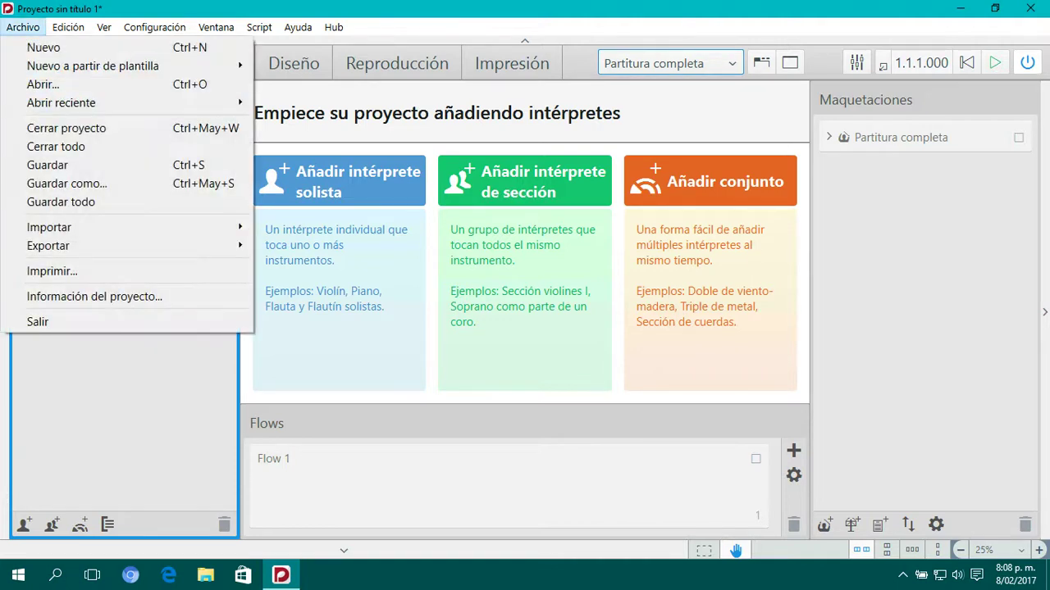
key("Right")
key("Right")
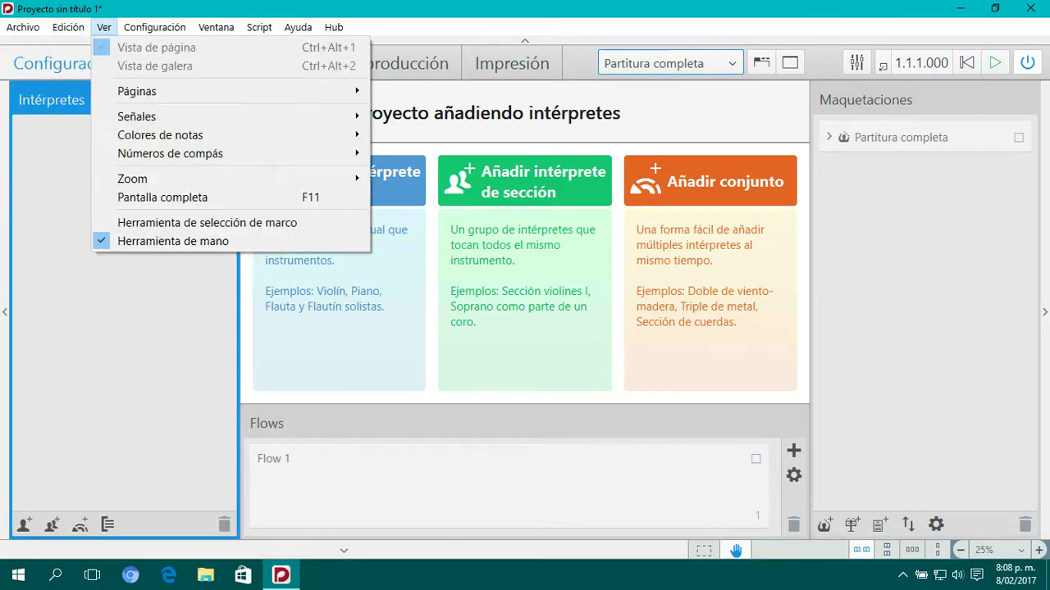
mouse_move(215, 27)
left_click(297, 110)
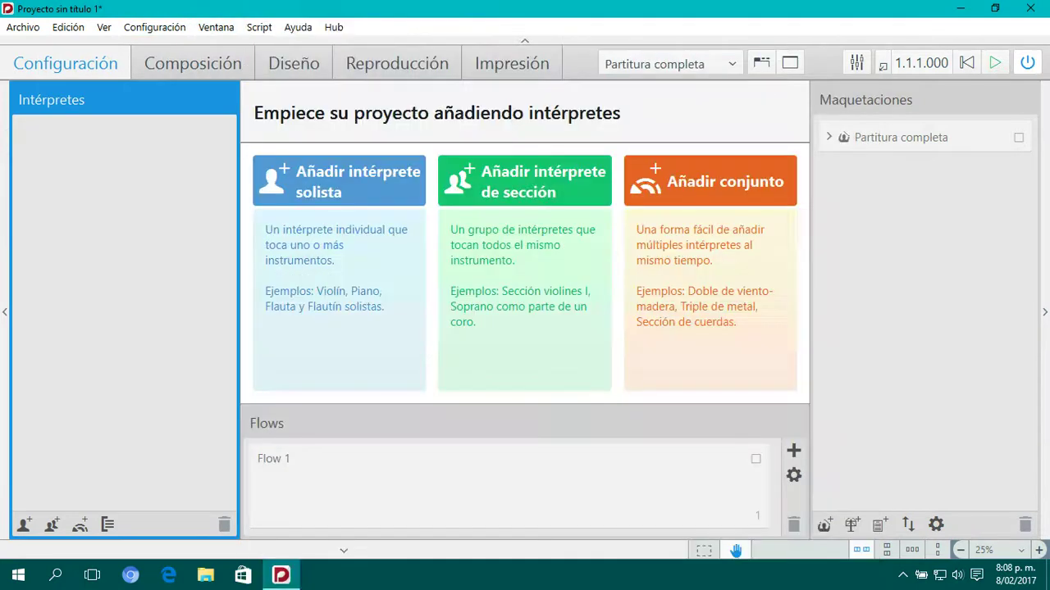
Look through the empty project's Composición, Diseño, Reproducción and Impresión modes in turn
key("ctrl+2")
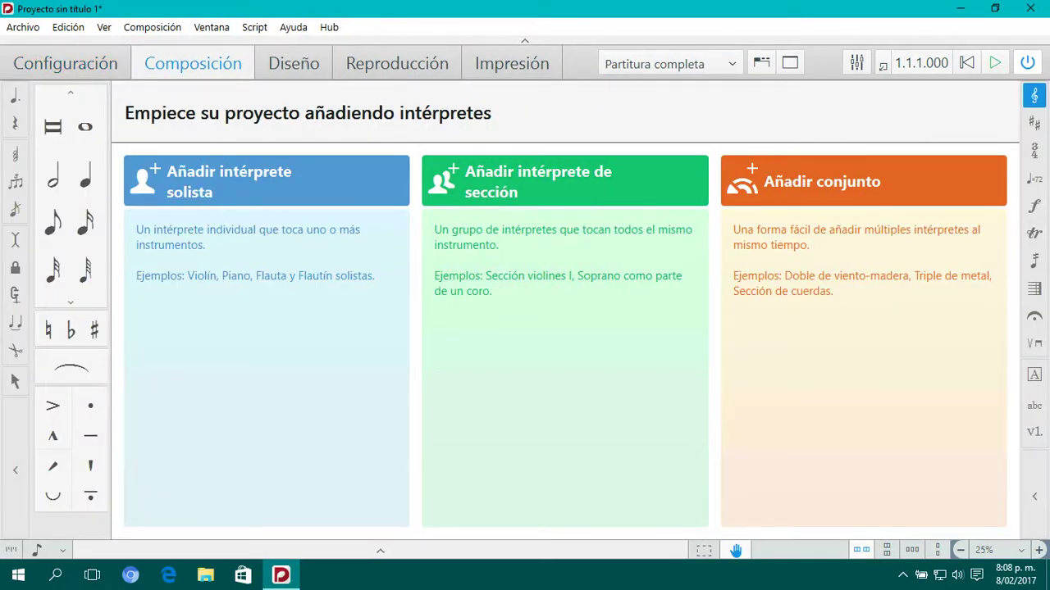
key("ctrl+3")
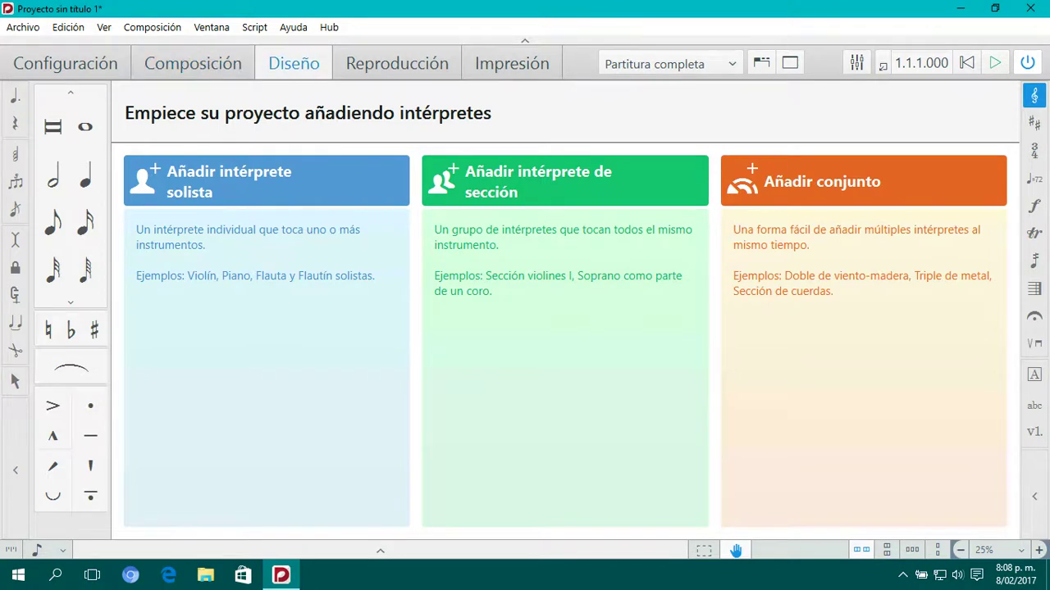
key("ctrl+4")
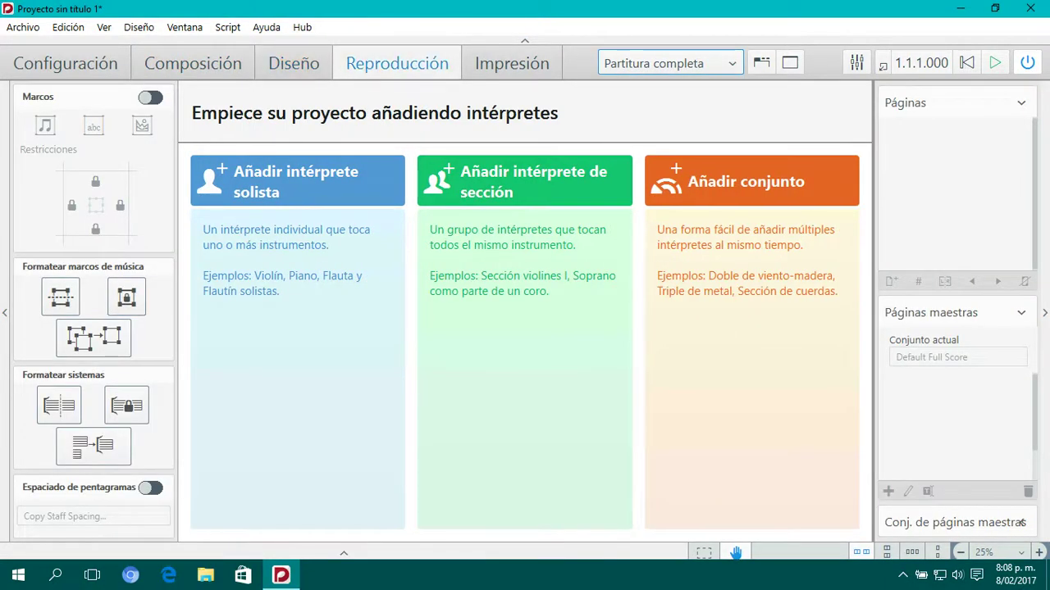
key("ctrl+5")
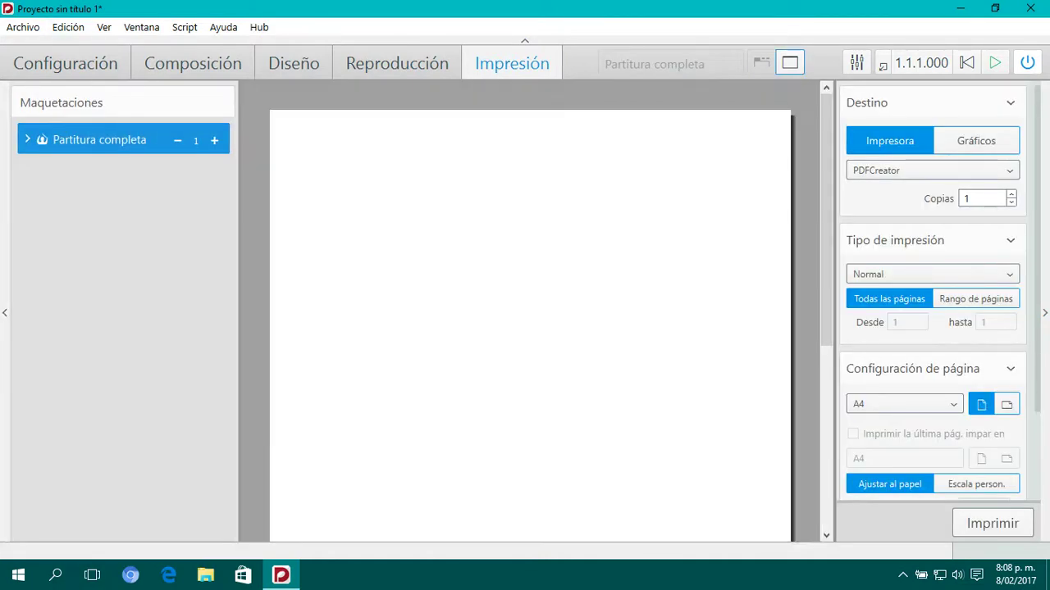
Set the preferences language to Portugués, apply it, acknowledge the restart notice and close the preferences
left_click(68, 27)
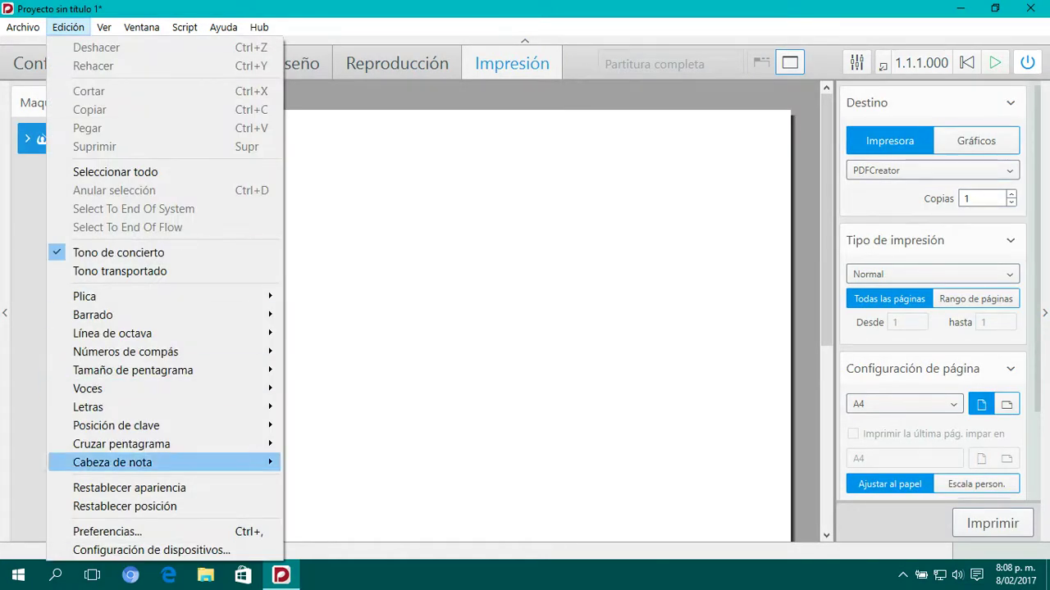
left_click(107, 532)
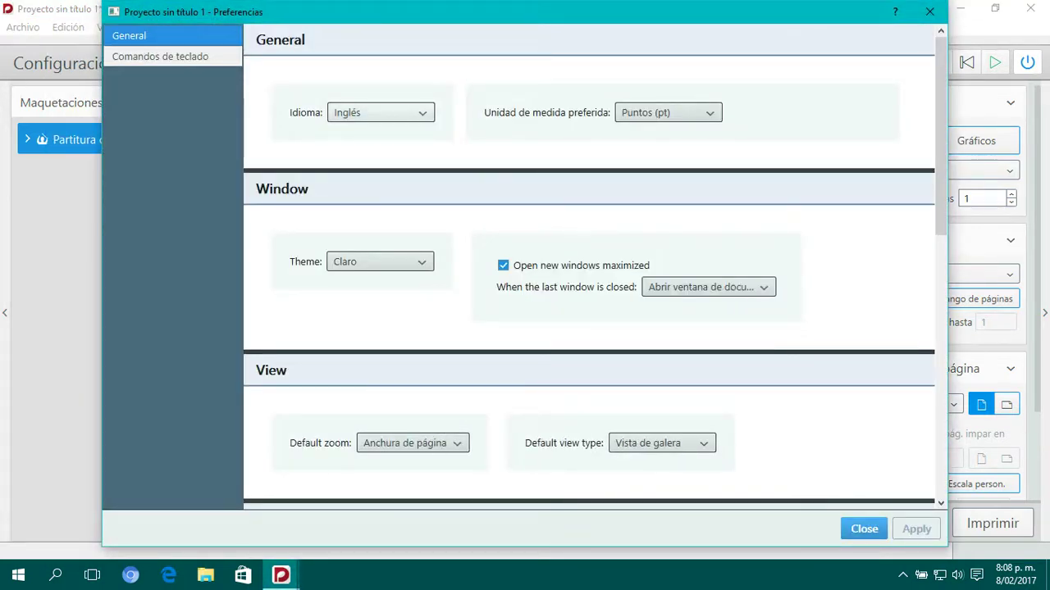
left_click(381, 113)
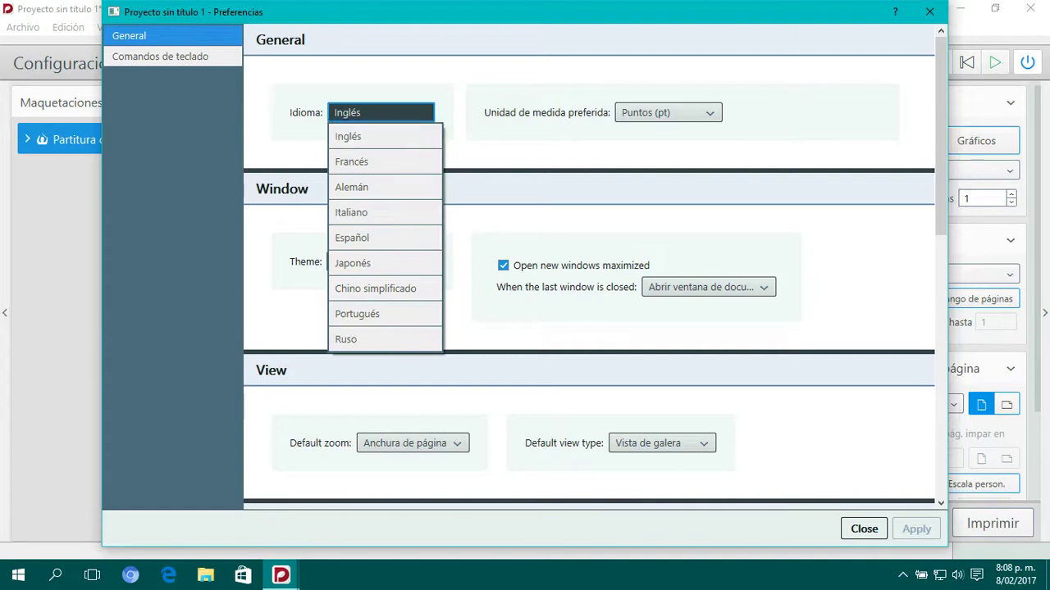
key("Return")
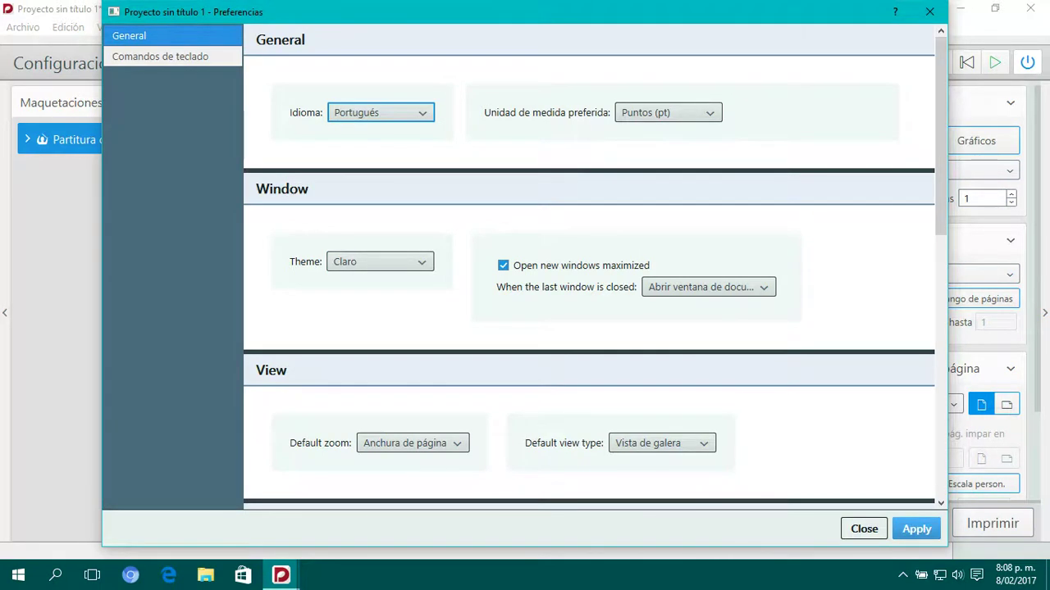
left_click(916, 529)
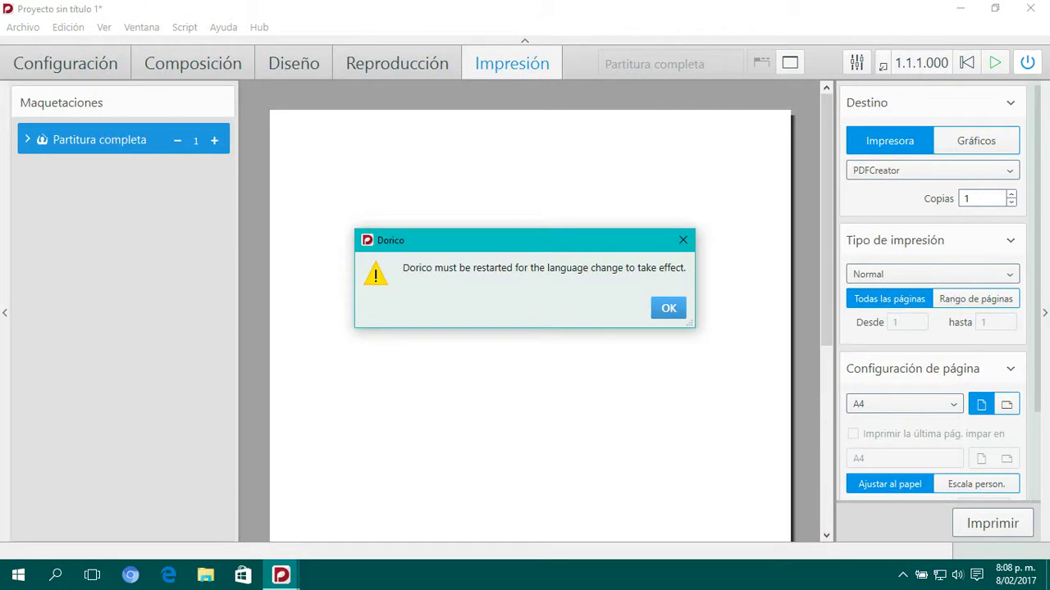
key("Return")
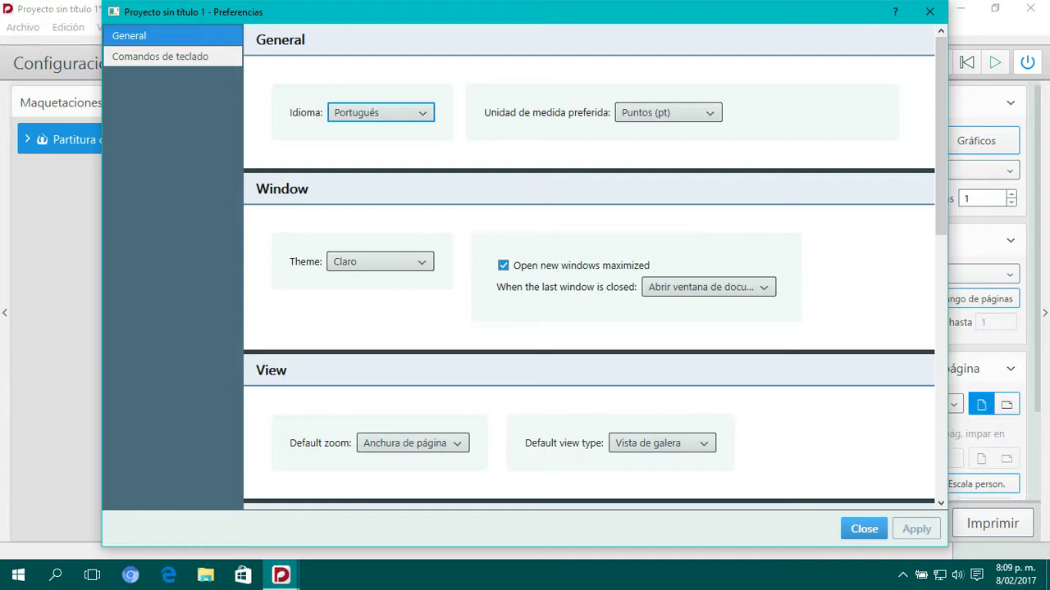
left_click(929, 11)
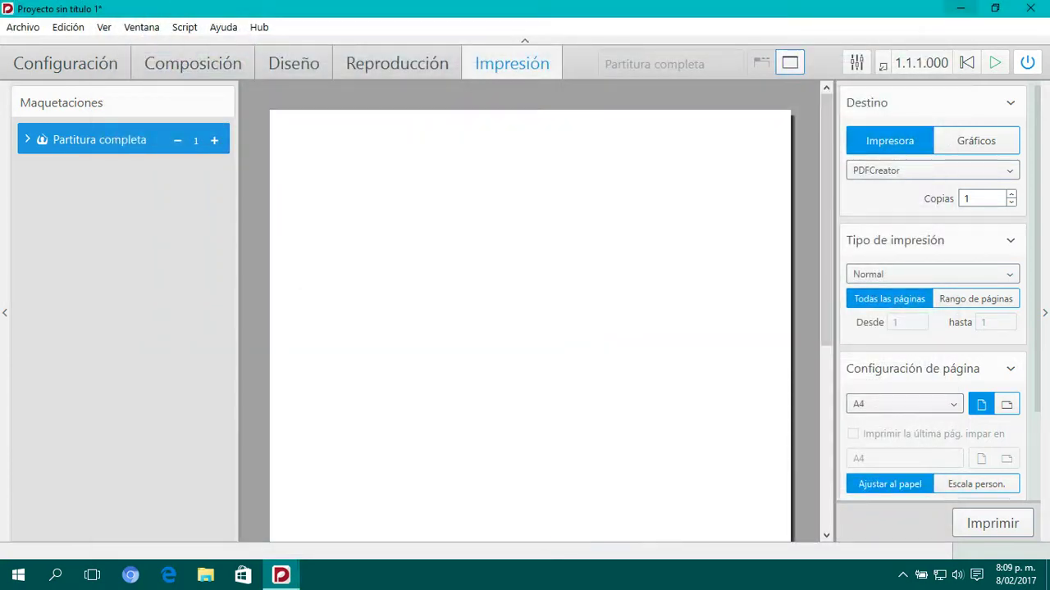
Quit the program, discarding the untitled project's changes, and continue the trial evaluation after restarting it
left_click(23, 27)
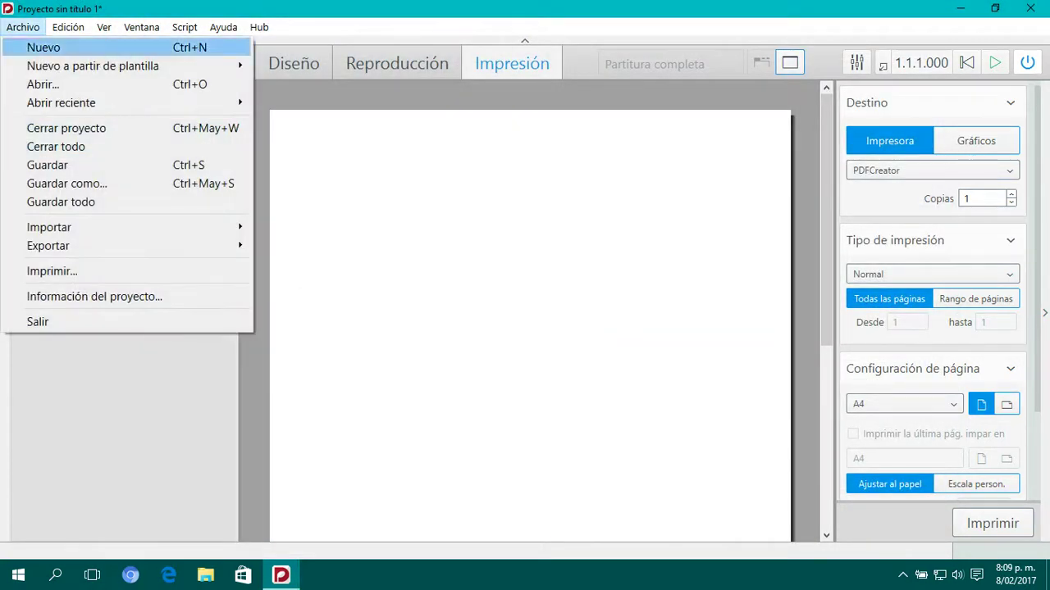
left_click(38, 322)
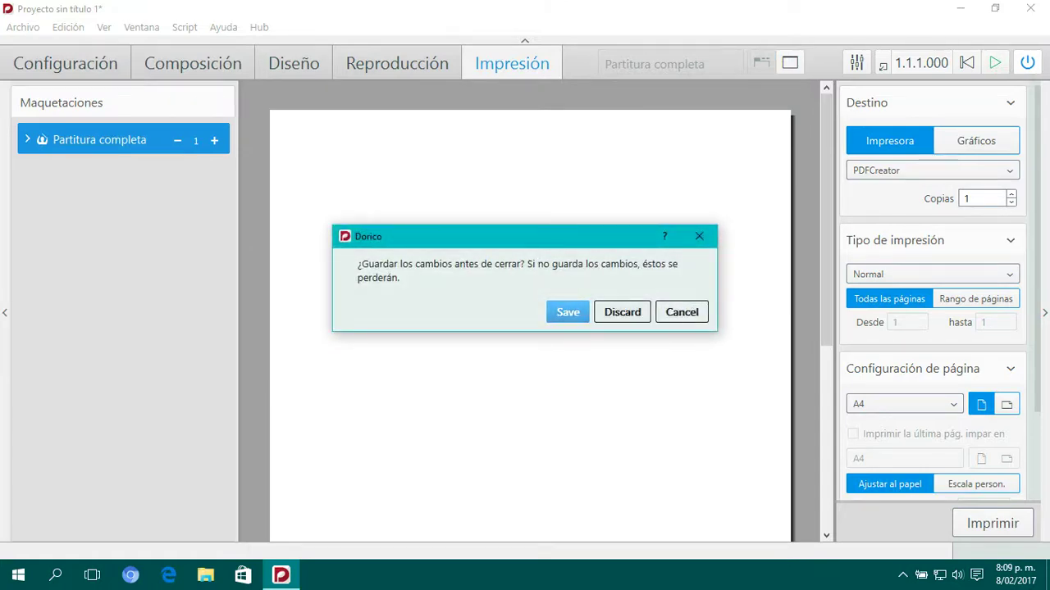
left_click(622, 311)
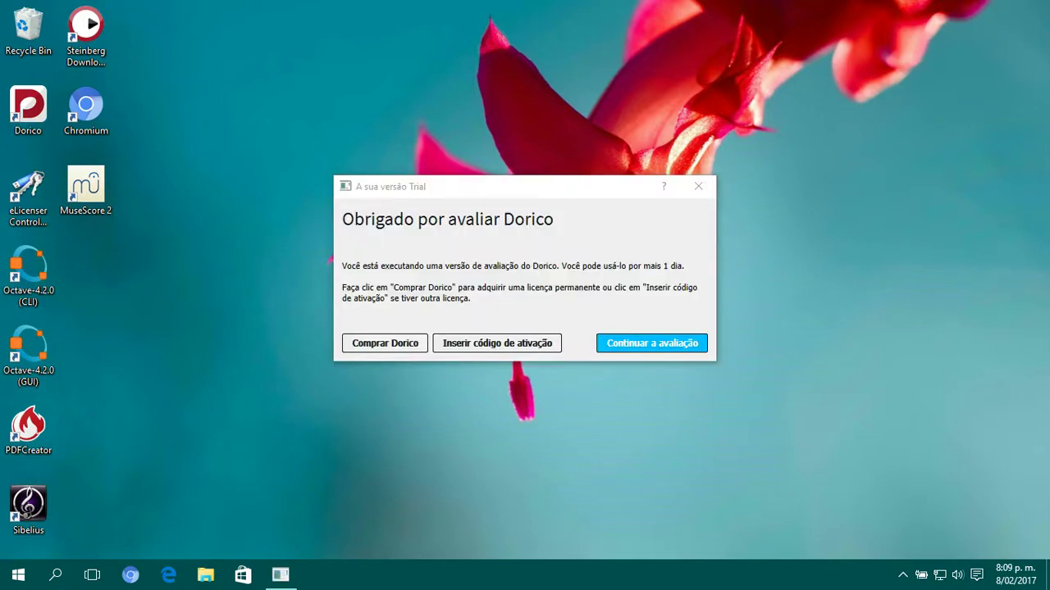
key("Return")
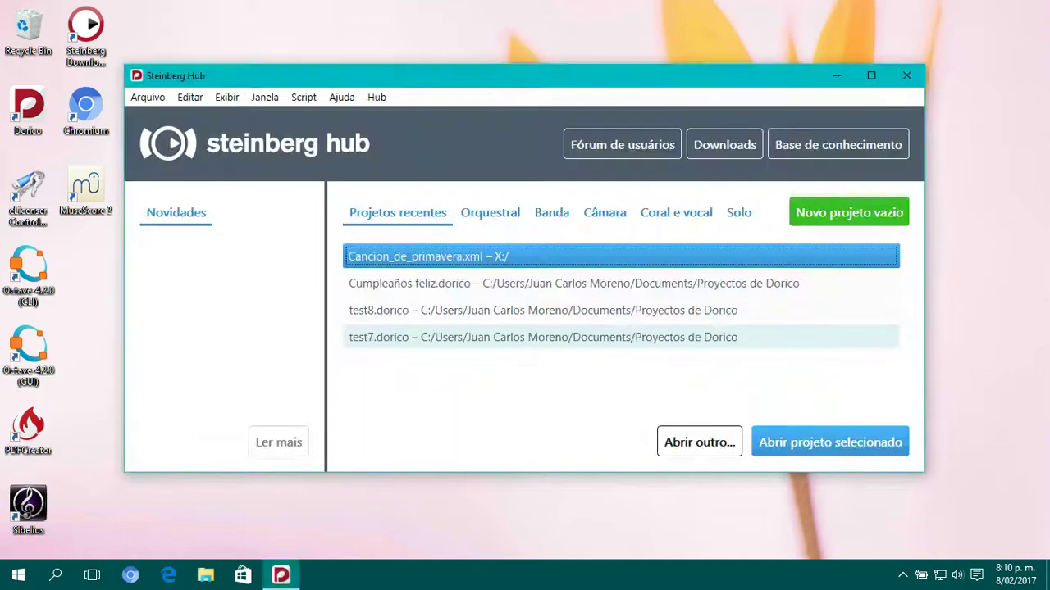
Examine the Steinberg Hub window's menus from Arquivo through Hub to check their Portuguese wording
left_click(147, 97)
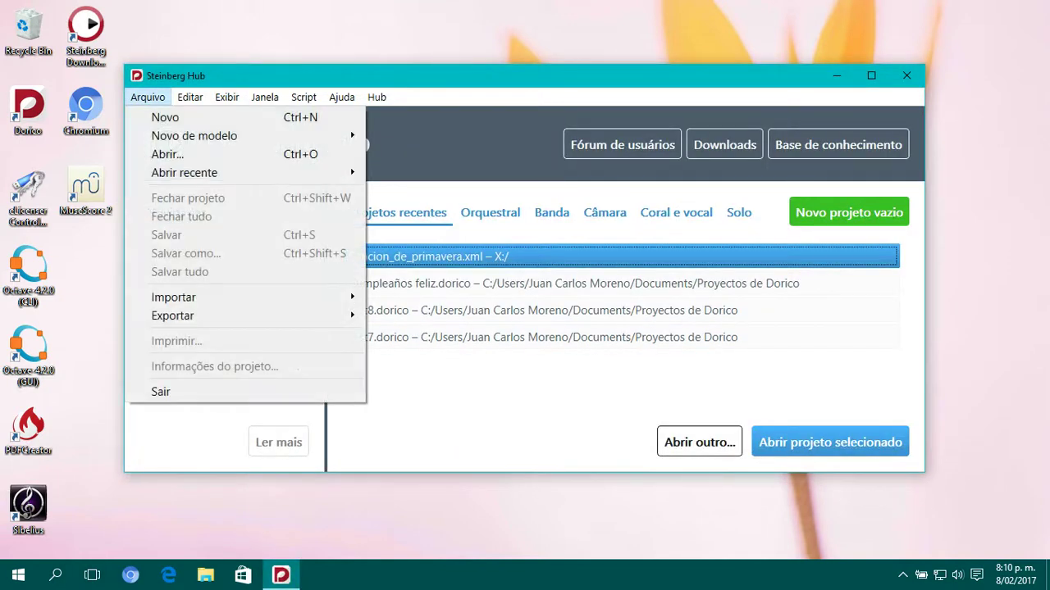
mouse_move(190, 96)
key("Left")
key("Right")
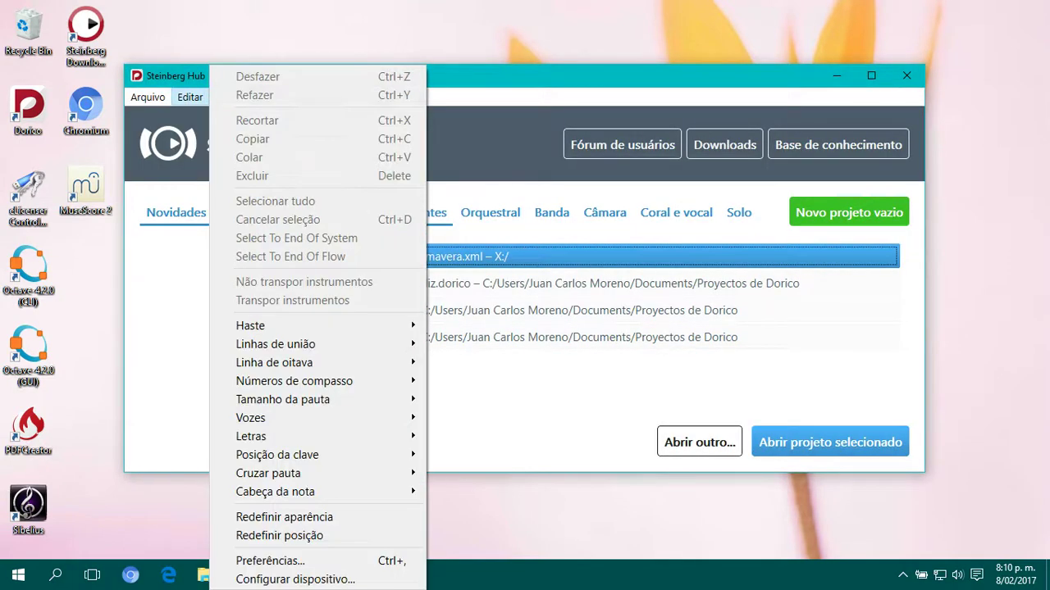
key("Escape")
key("Right")
key("Down")
key("Escape")
key("Right")
key("Down")
key("Escape")
key("Right")
key("Down")
key("Right")
key("Right")
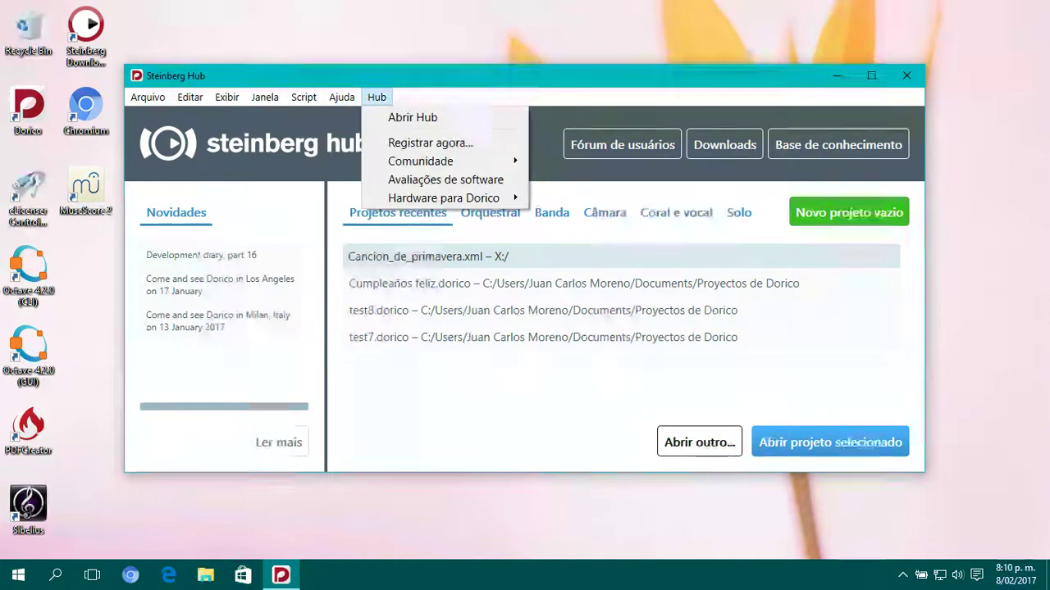
key("Escape")
key("Escape")
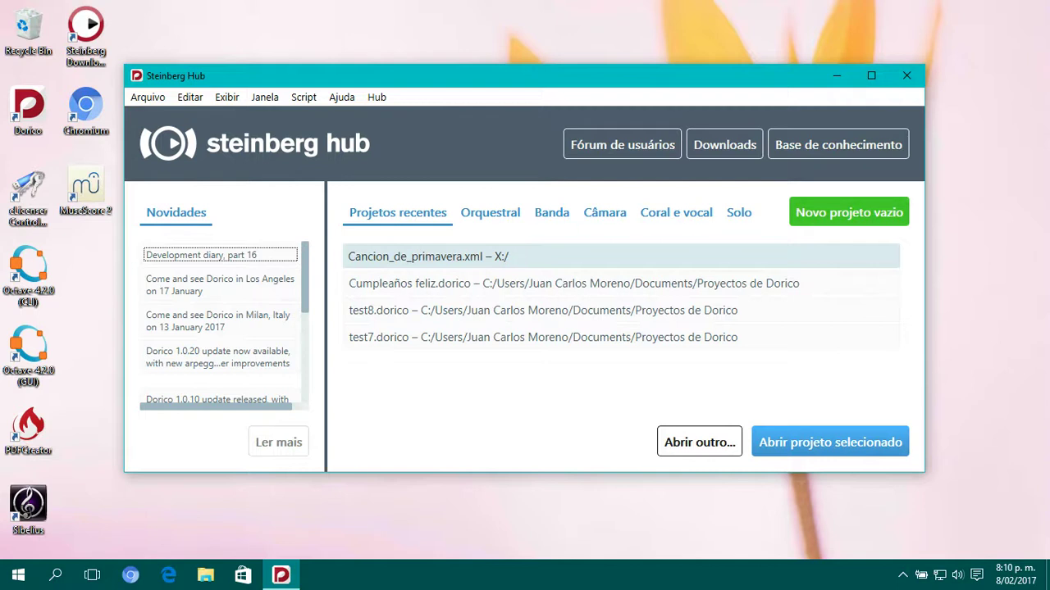
left_click(148, 96)
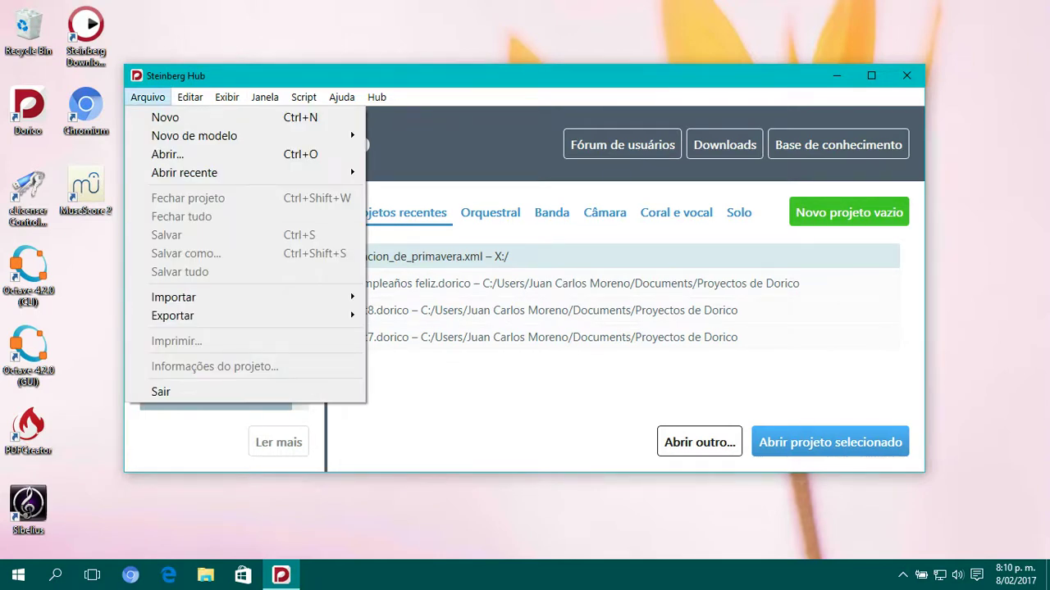
key("Escape")
Open the recent project Cumpleaños feliz.dorico from the Steinberg Hub
left_click(573, 283)
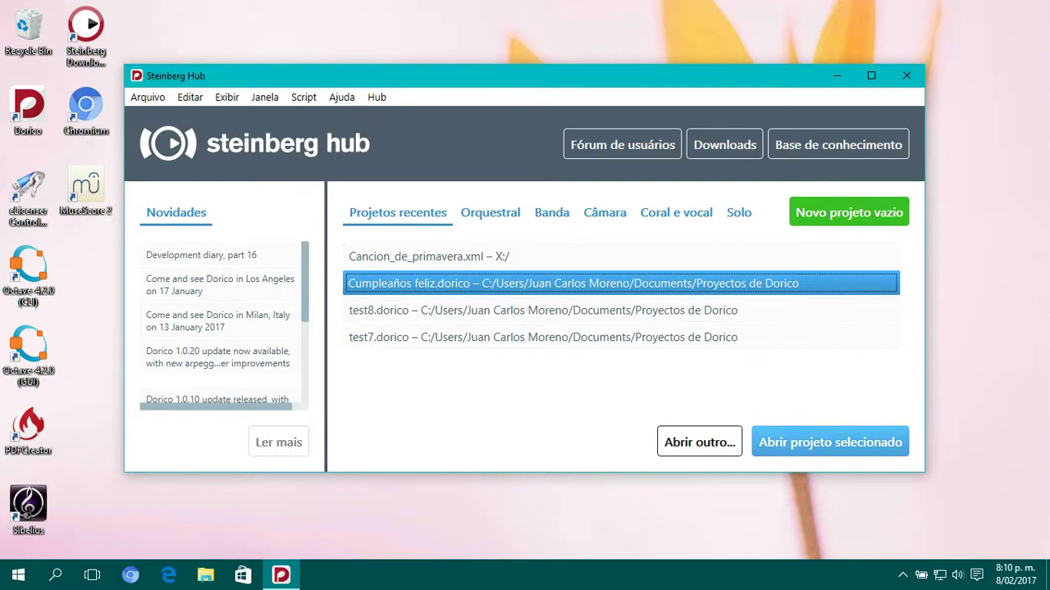
left_click(829, 442)
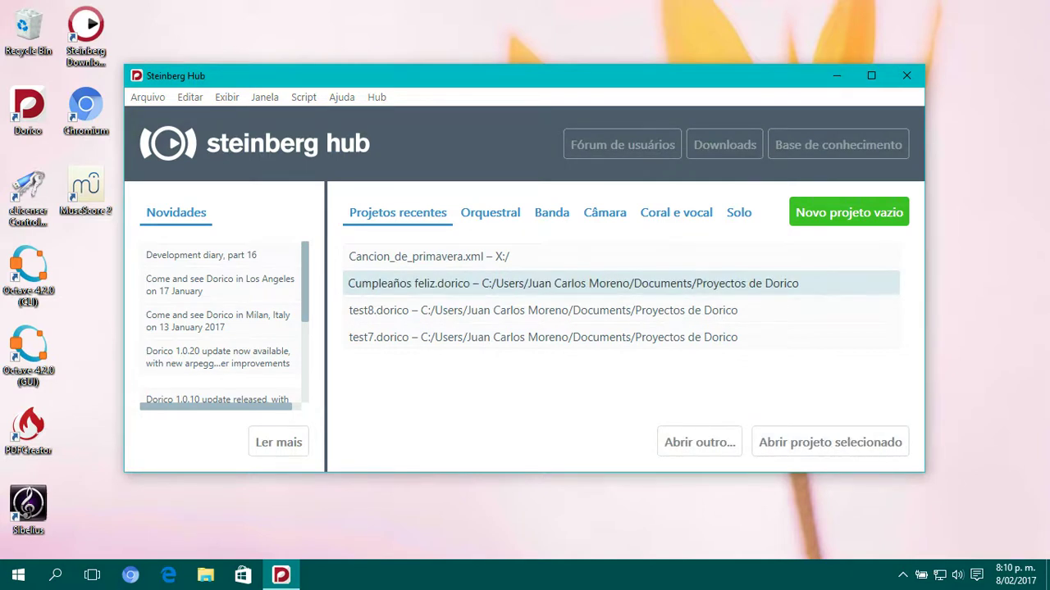
key("Return")
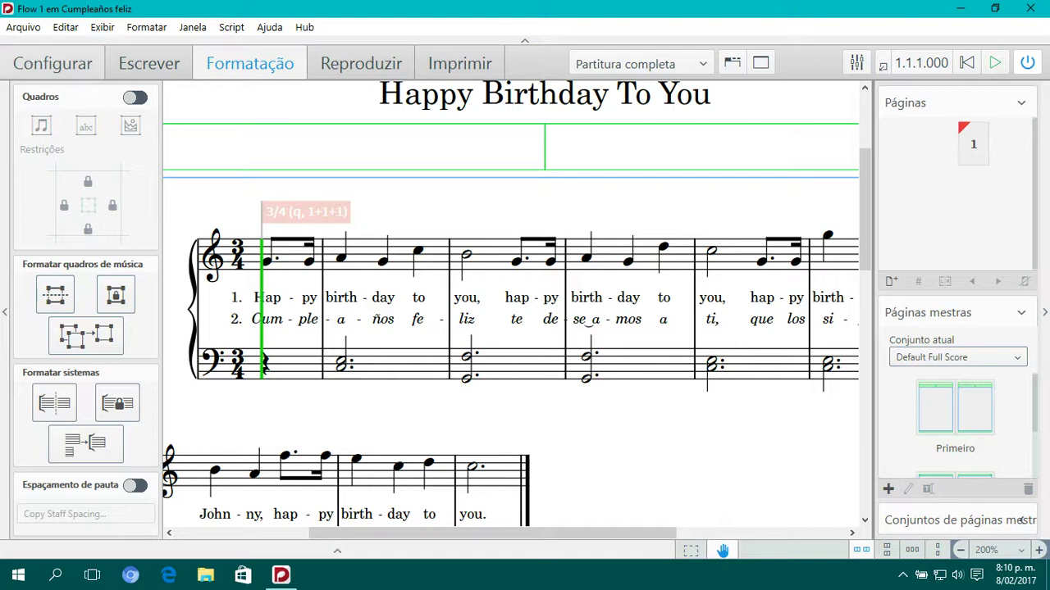
Look through the project's Configurar, Escrever, Formatação, Reproduzir and Imprimir modes in turn
key("ctrl+1")
key("ctrl+shift+2")
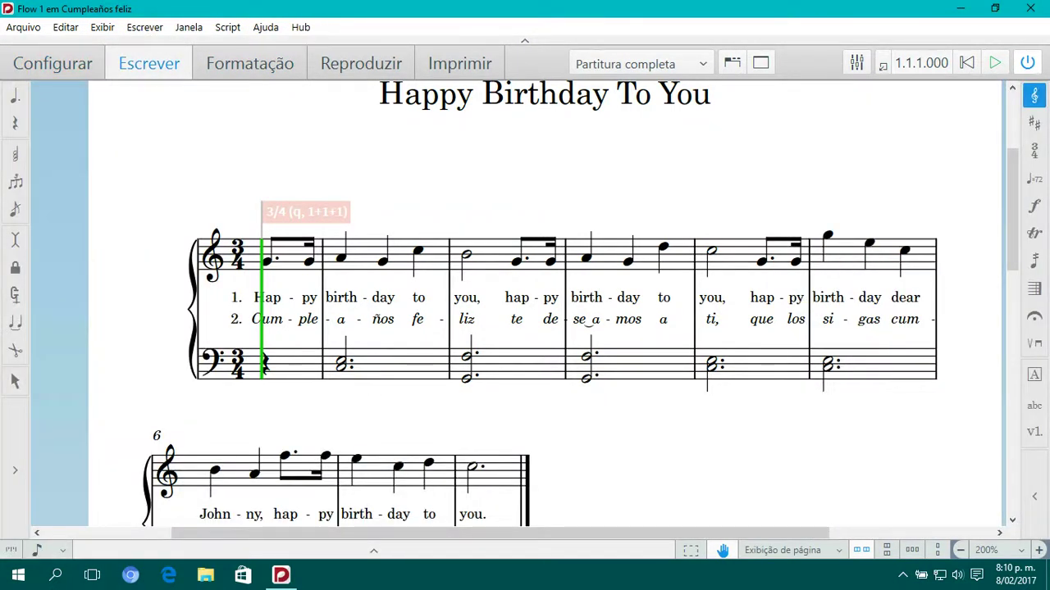
key("ctrl+shift+3")
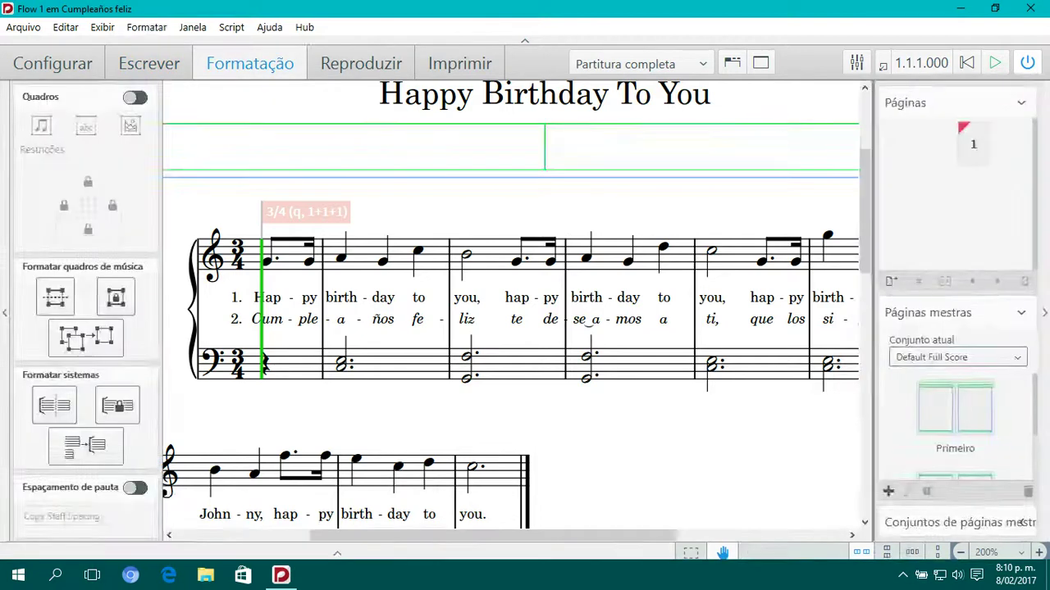
key("ctrl+shift+4")
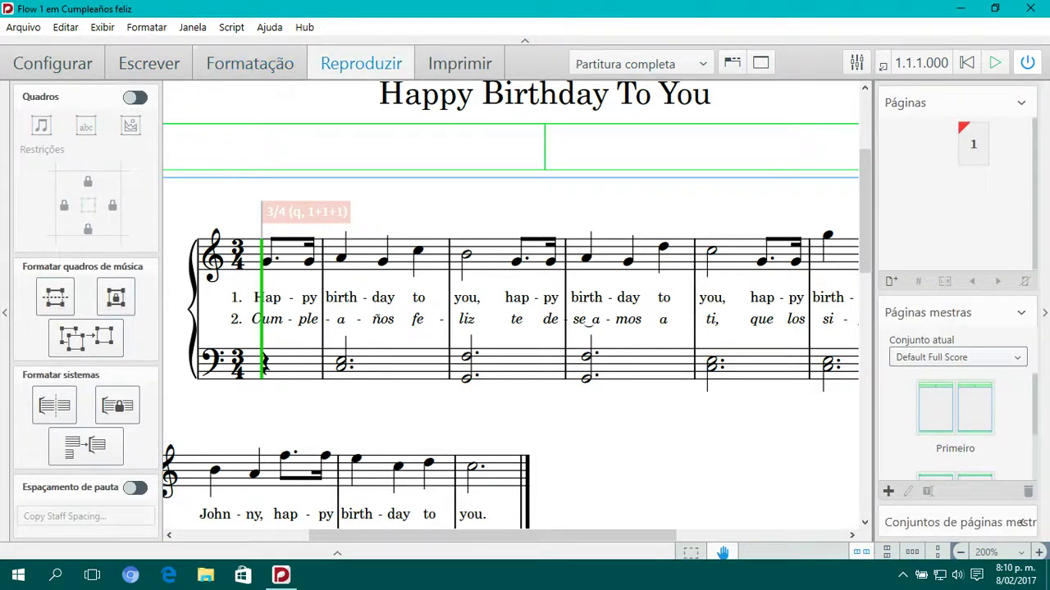
key("ctrl+shift+5")
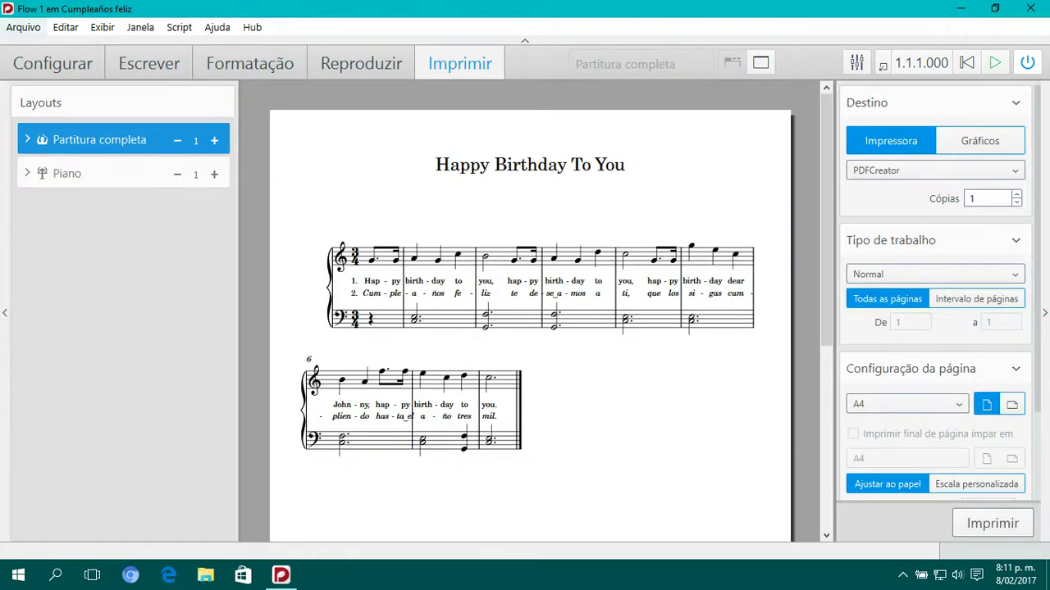
Examine the project window's menus from Arquivo through Hub to check their Portuguese translation
key("alt+a")
key("Right")
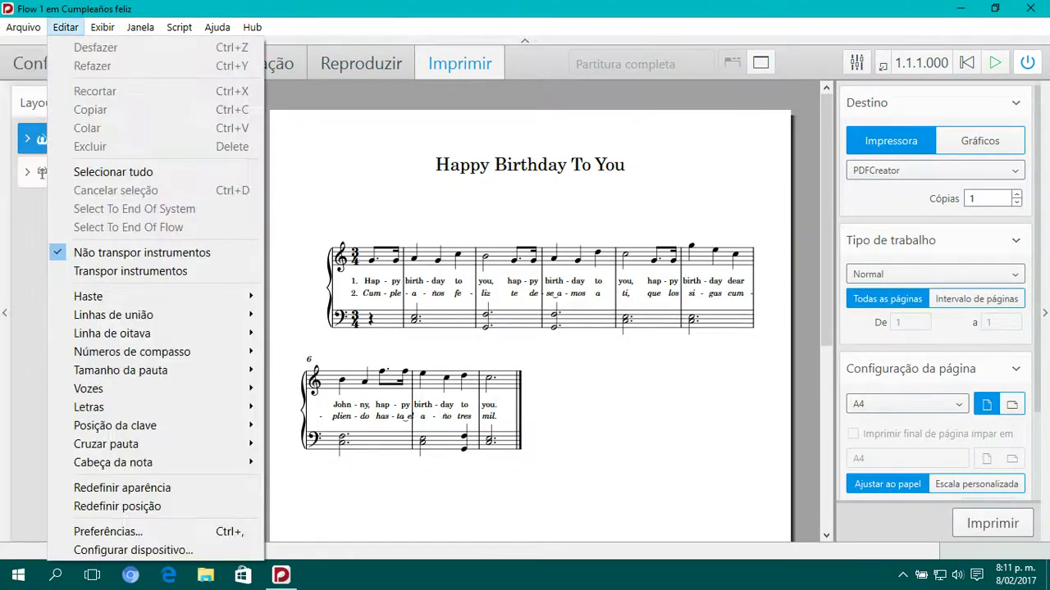
key("Right")
key("Right")
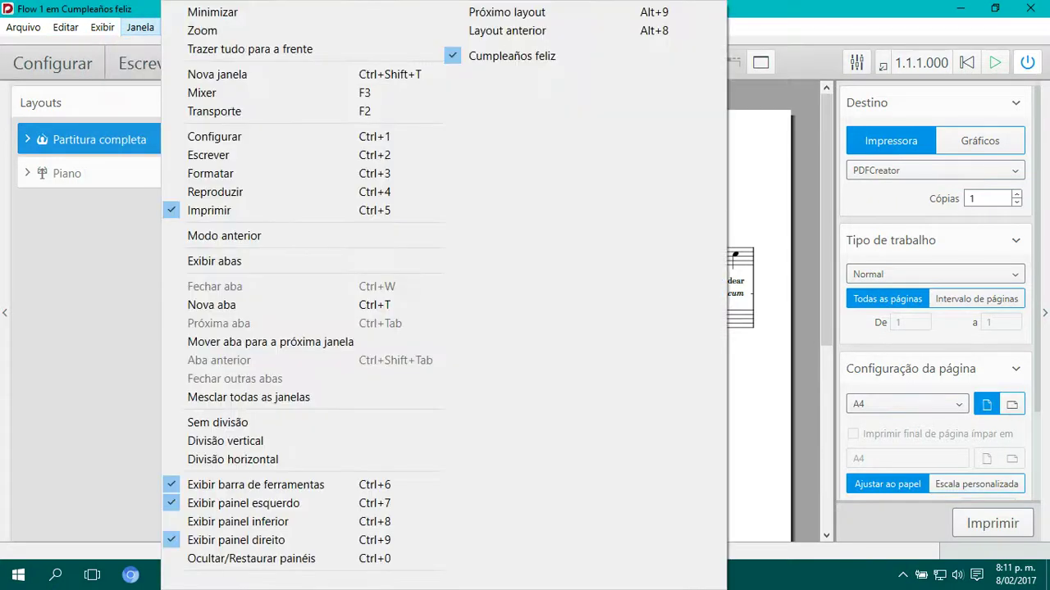
key("Right")
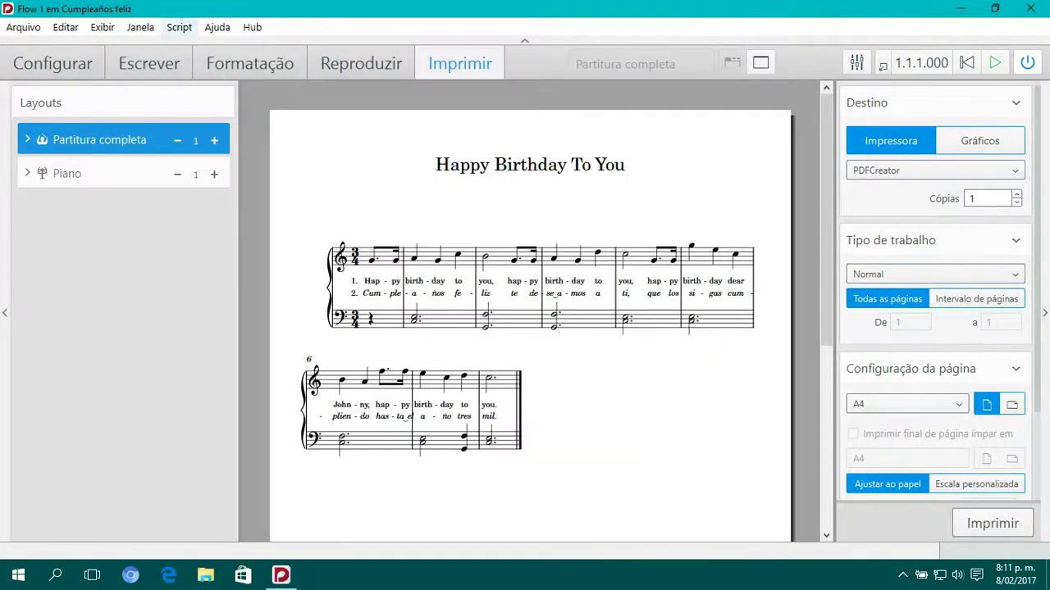
key("Right")
key("Right")
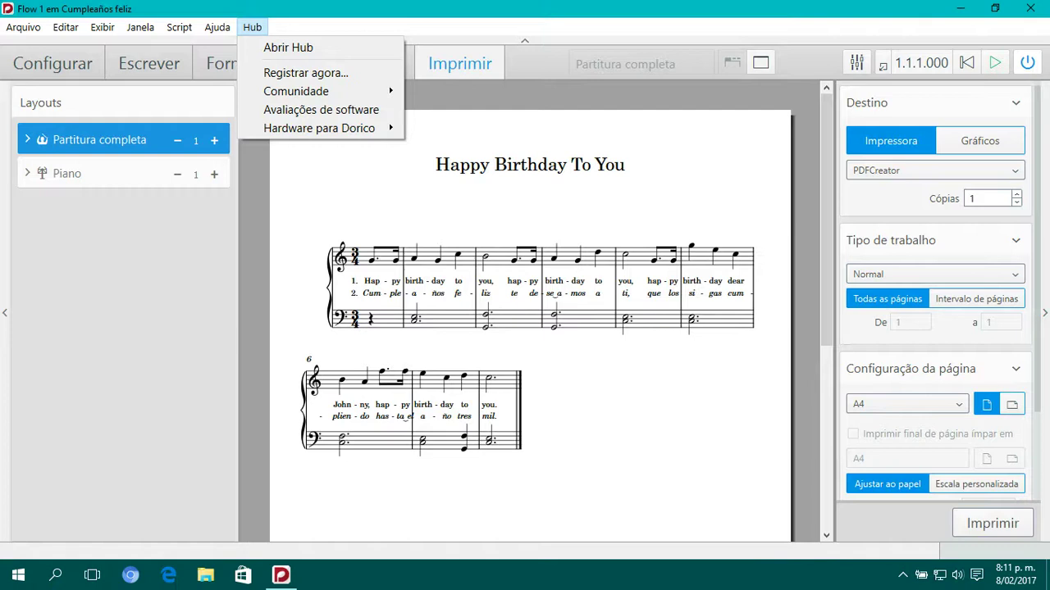
key("Escape")
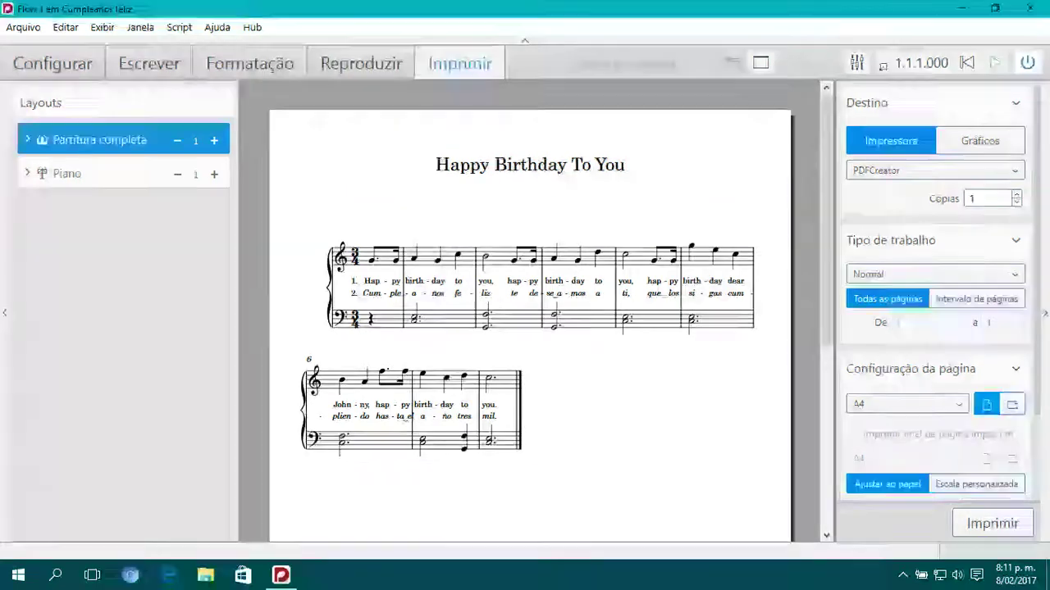